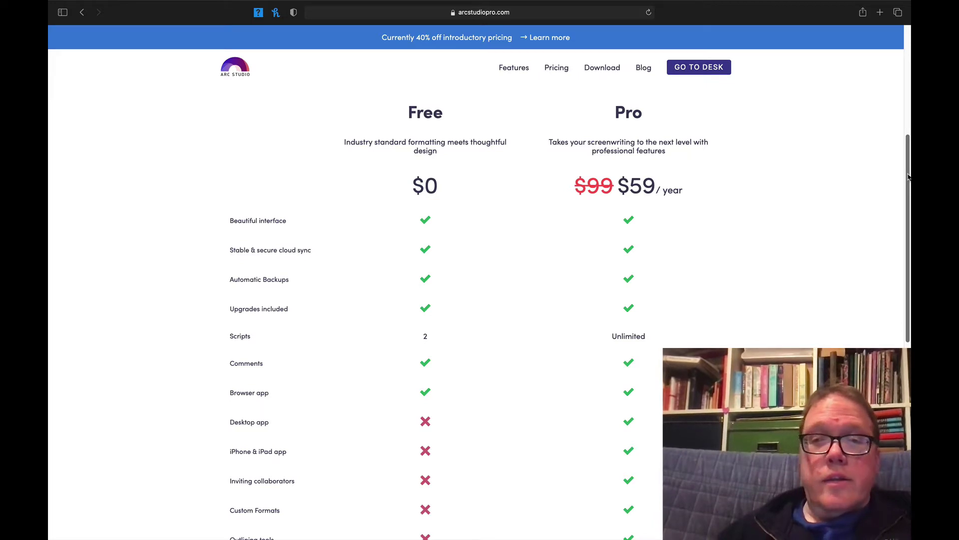
Step: Scroll the arcstudiopro.com pricing page down to the Free ($0) vs Pro ($59/year) comparison table
{"action": "left_click_drag", "start_coordinate": [909, 177], "coordinate": [909, 213]}
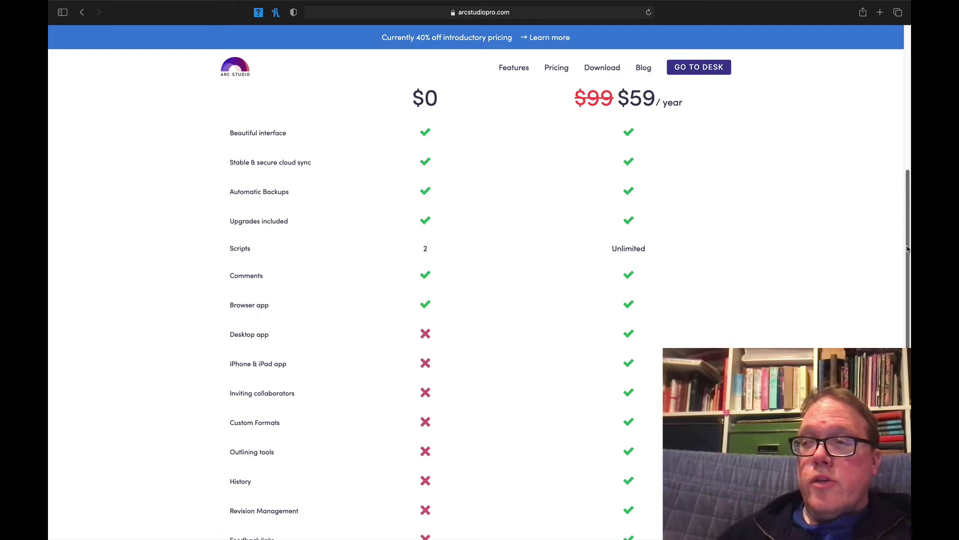
Step: Scroll further down the pricing comparison to the PDF export, Fountain & Final Draft export and Get started rows
{"action": "left_click_drag", "start_coordinate": [908, 249], "coordinate": [906, 306]}
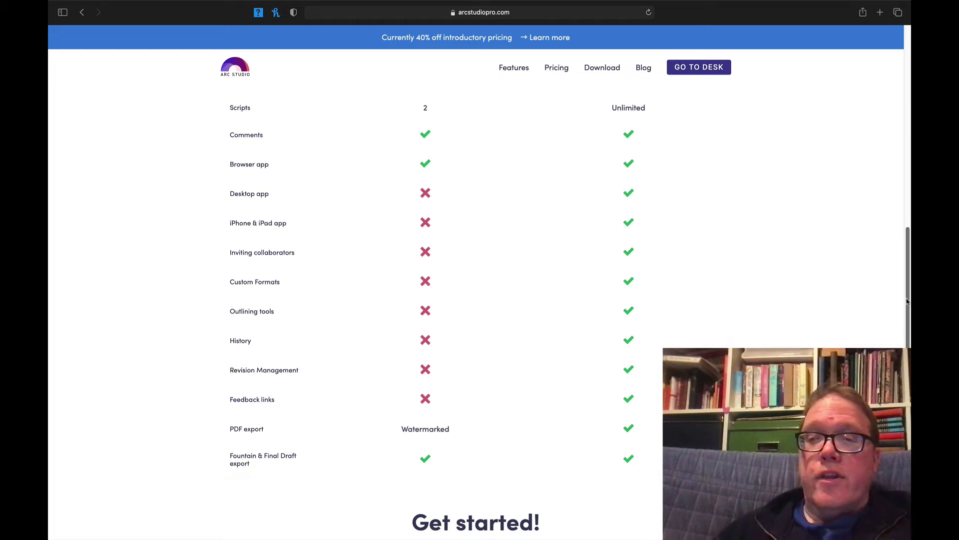
{"action": "left_click_drag", "start_coordinate": [908, 301], "coordinate": [909, 328]}
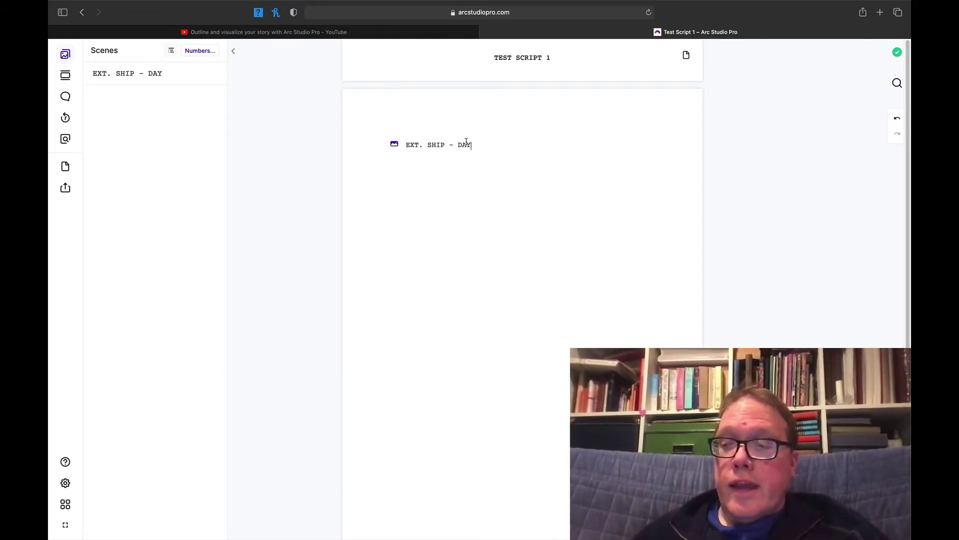
Step: Add a new Action line below the EXT. SHIP - DAY scene heading in Test Script 1
{"action": "key", "text": "Return"}
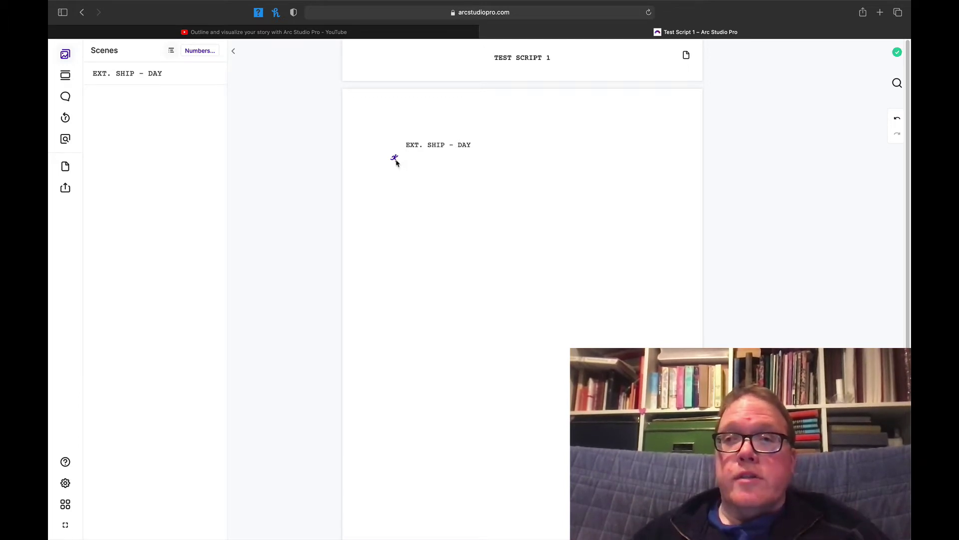
{"action": "left_click", "coordinate": [395, 159]}
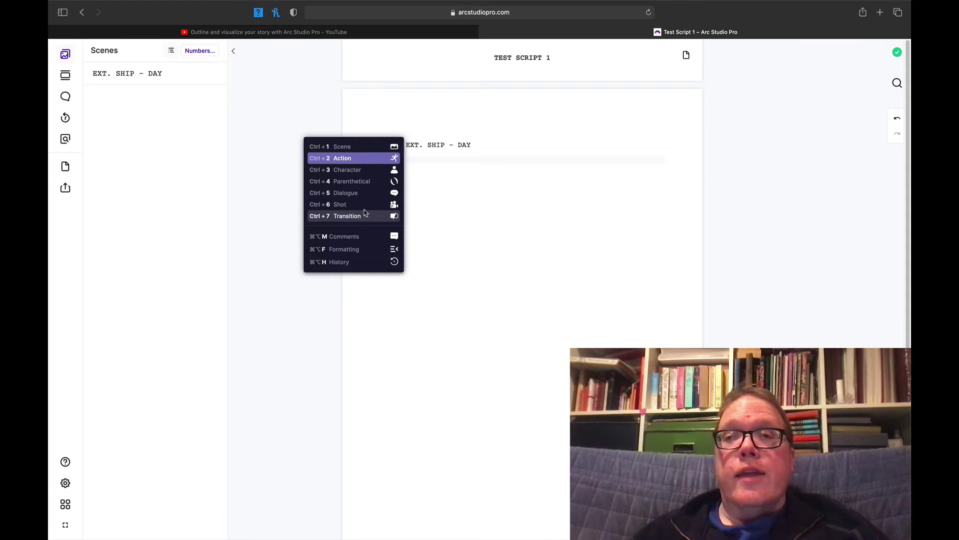
{"action": "left_click", "coordinate": [427, 158]}
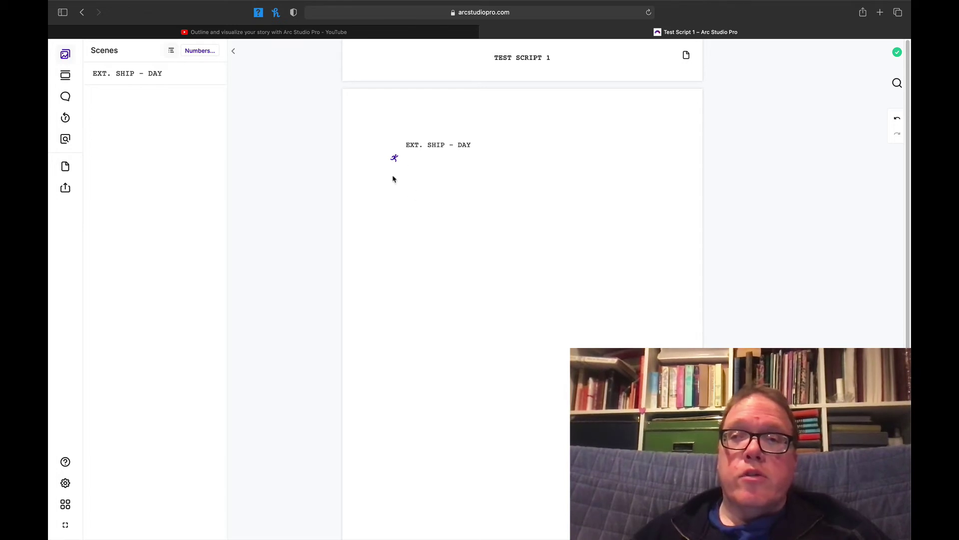
{"action": "left_click", "coordinate": [394, 159]}
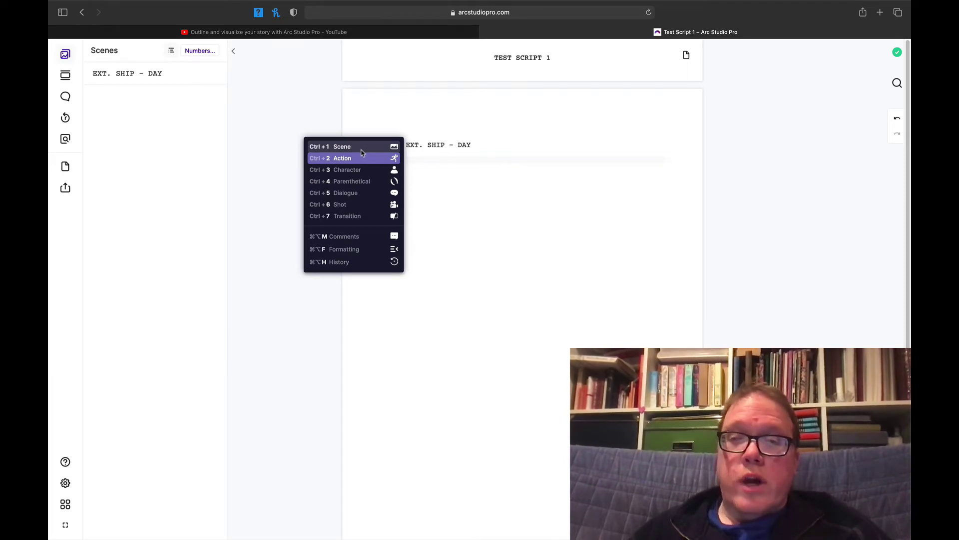
{"action": "left_click", "coordinate": [443, 190]}
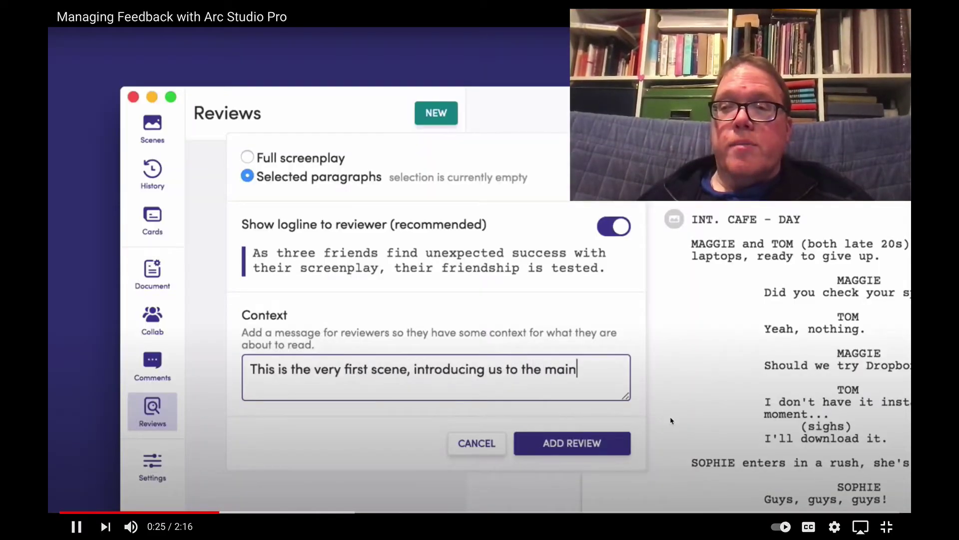
Step: Rewind the Managing Feedback video back to the Feedback title slide
{"action": "left_click", "coordinate": [160, 512]}
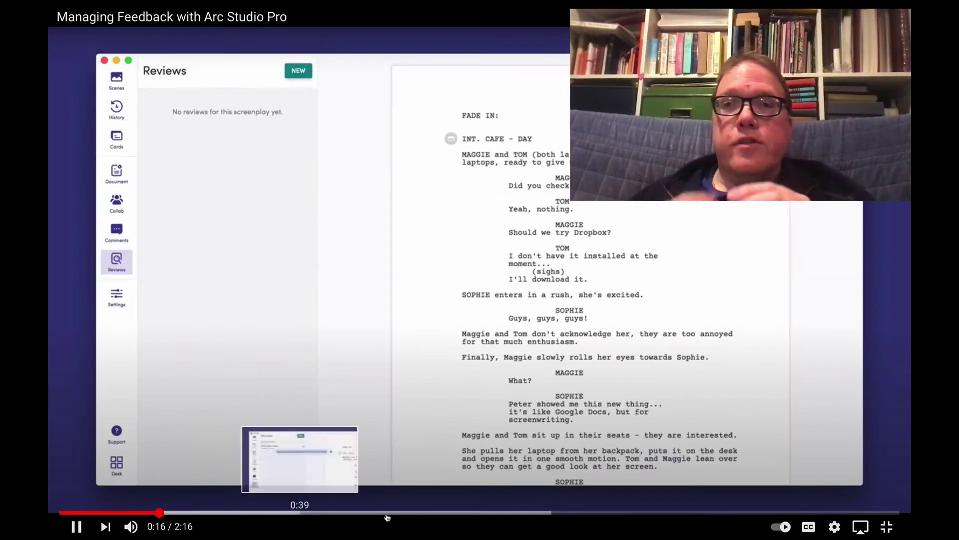
{"action": "left_click", "coordinate": [109, 512]}
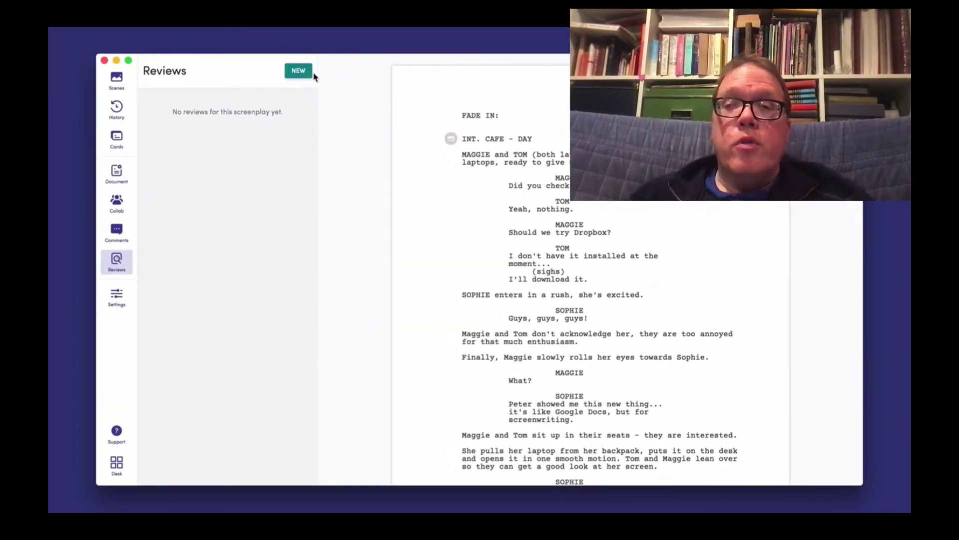
{"action": "left_click", "coordinate": [308, 74]}
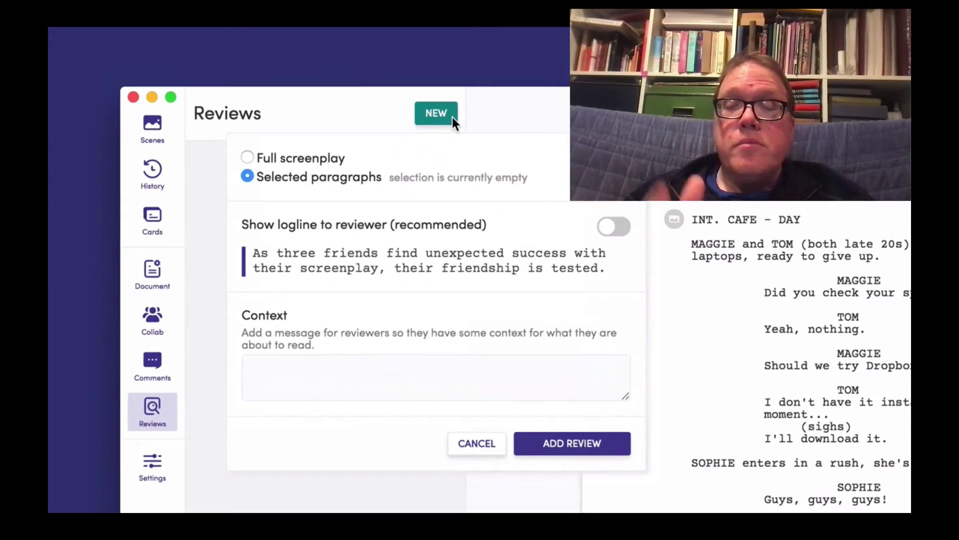
Step: Give the review the context 'This is the very first scene, introducing us to the main characters.' and select its paragraphs
{"action": "left_click", "coordinate": [614, 226]}
{"action": "left_click", "coordinate": [536, 383]}
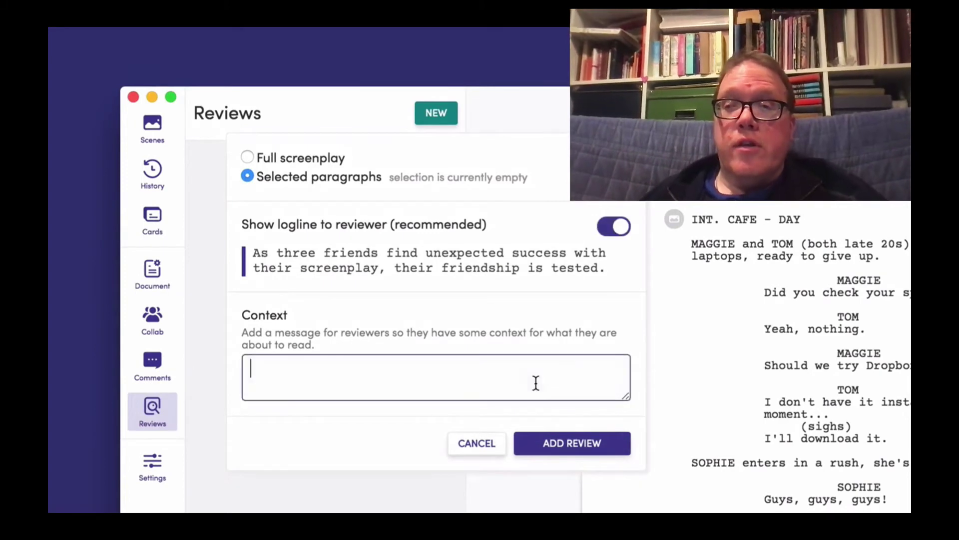
{"action": "type", "text": "This is the very"}
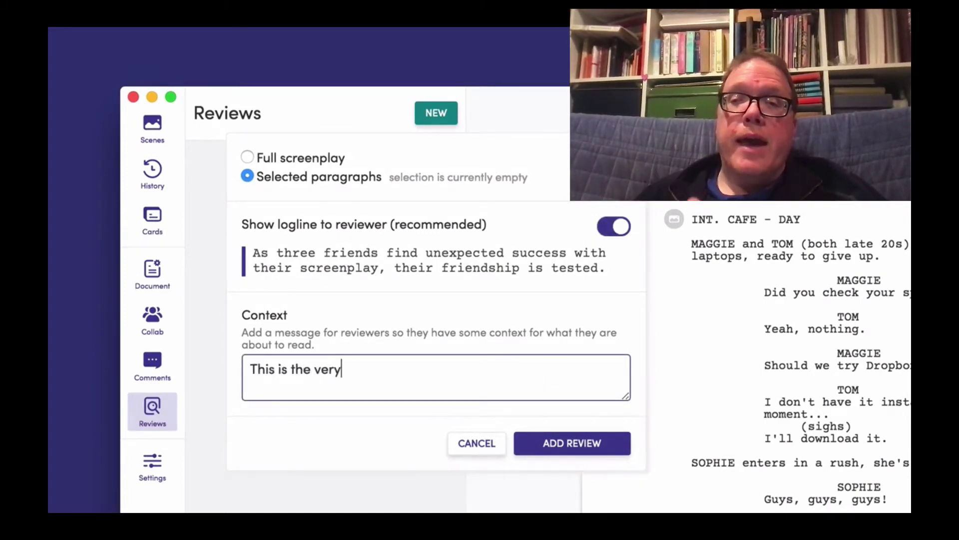
{"action": "type", "text": " first scene, introducing us"}
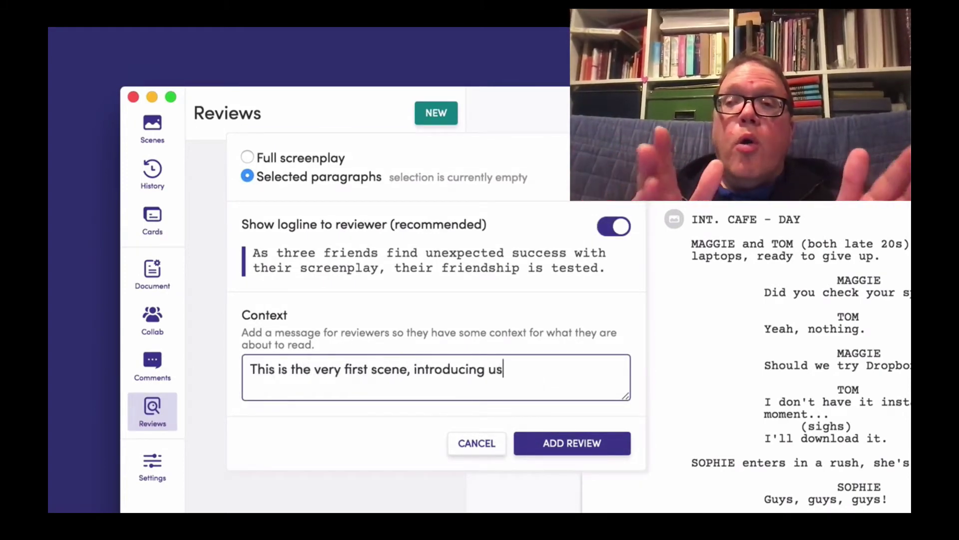
{"action": "type", "text": " to the main characters."}
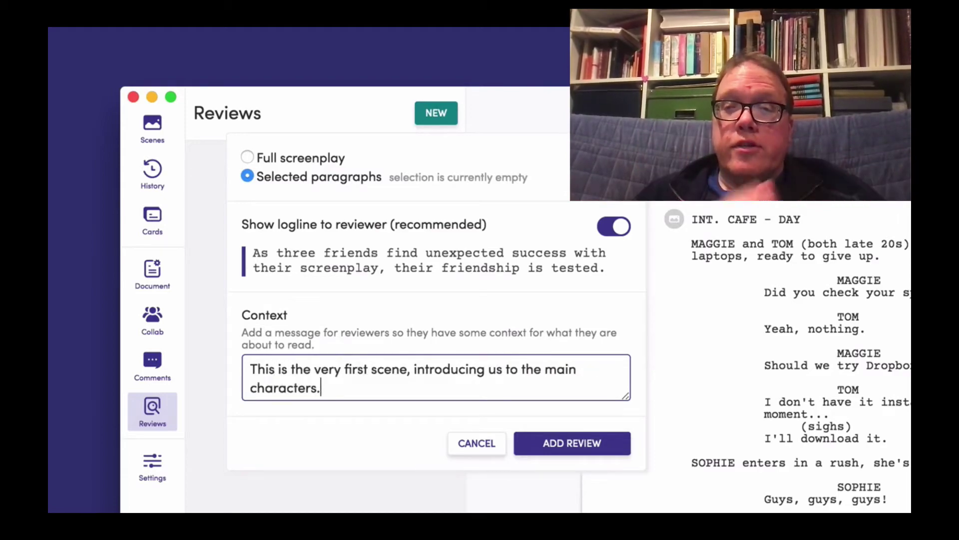
{"action": "left_click", "coordinate": [568, 140]}
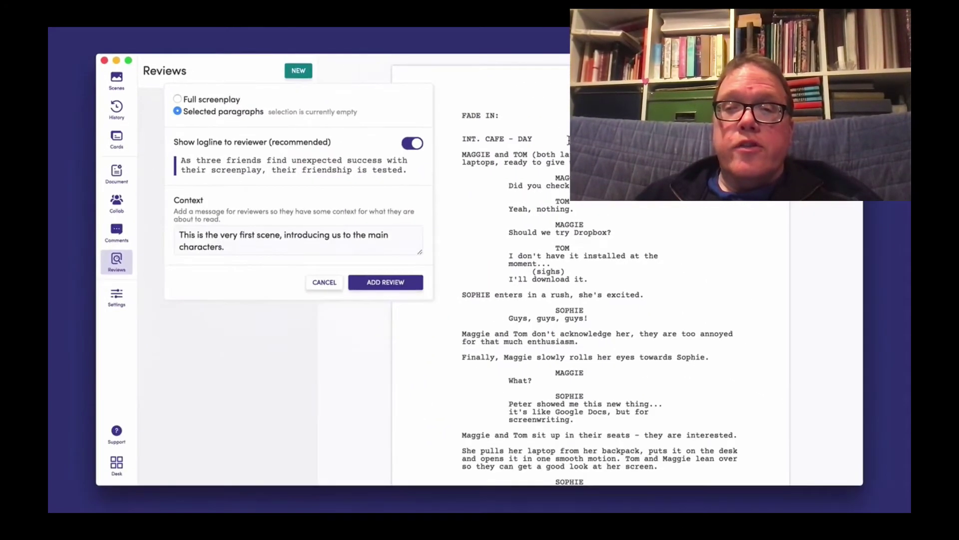
{"action": "key", "text": "super+a"}
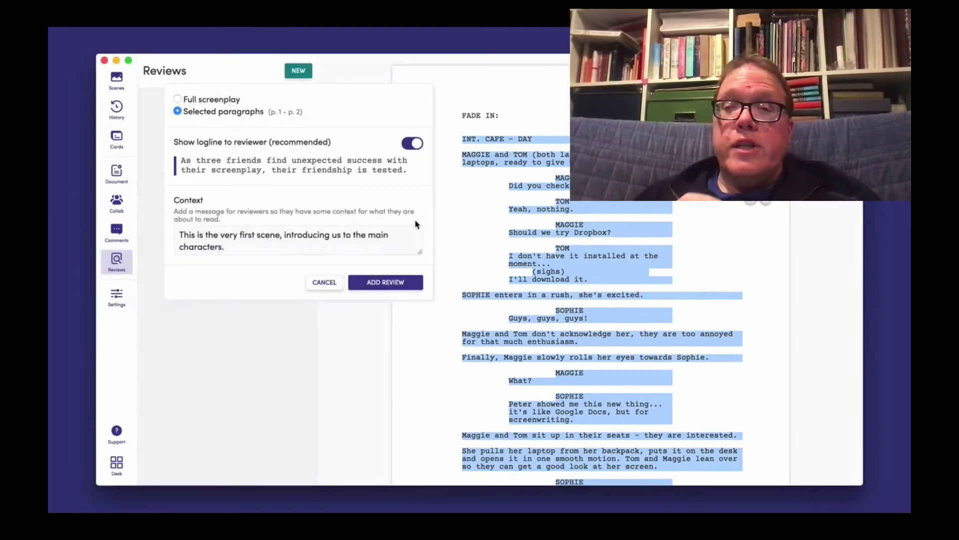
Step: Follow the reviewer leaving the comment 'They could "barely" acknowledge her.' on the scene
{"action": "left_click", "coordinate": [375, 285]}
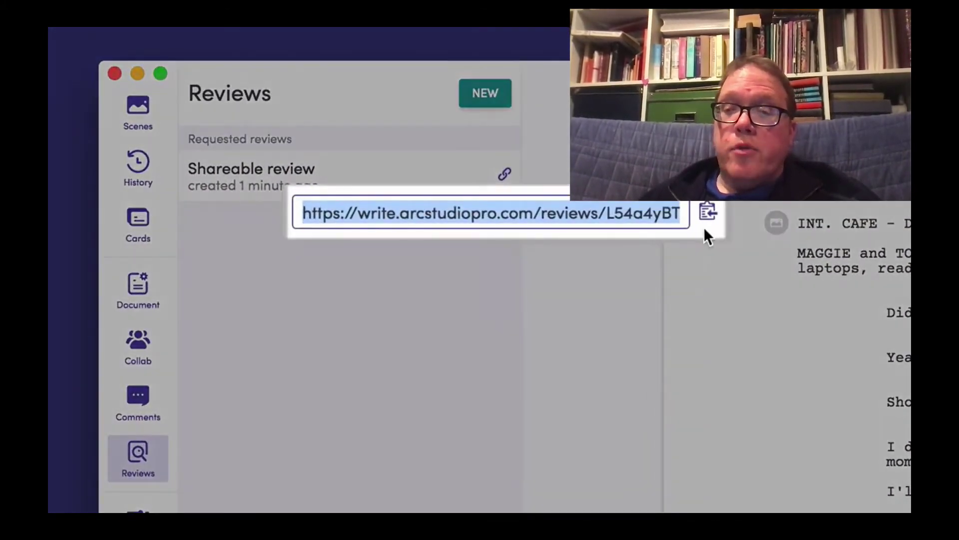
{"action": "left_click", "coordinate": [708, 212]}
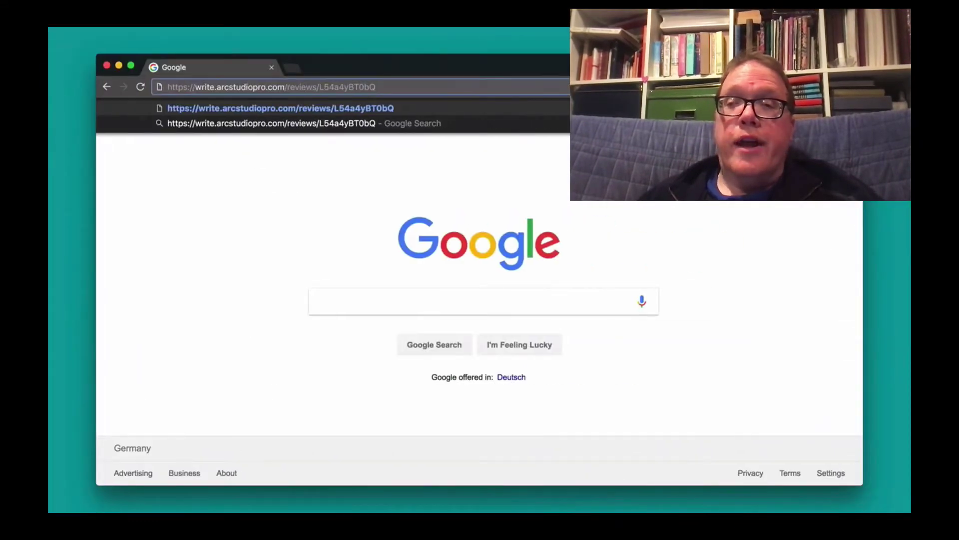
{"action": "key", "text": "Return"}
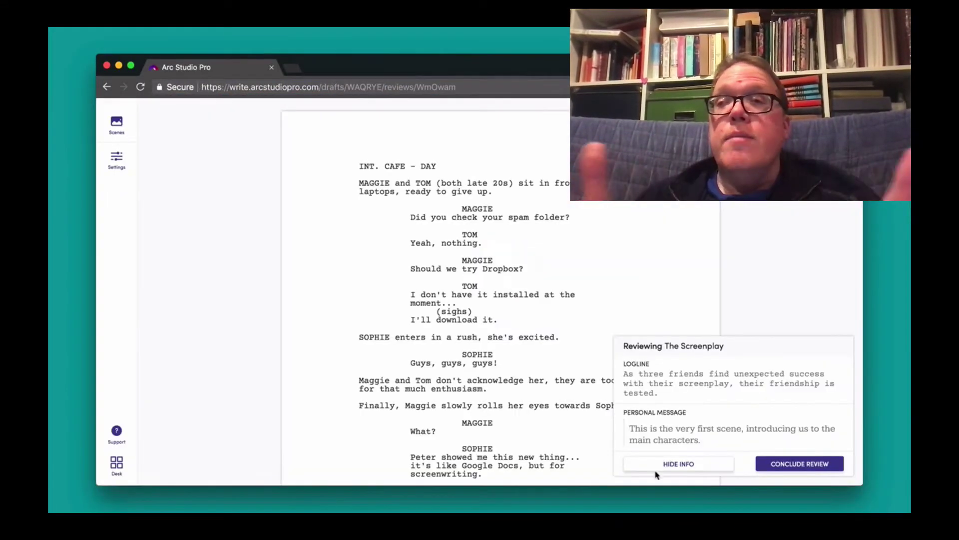
{"action": "left_click", "coordinate": [658, 465]}
{"action": "scroll", "coordinate": [651, 410], "scroll_direction": "down", "scroll_amount": 5}
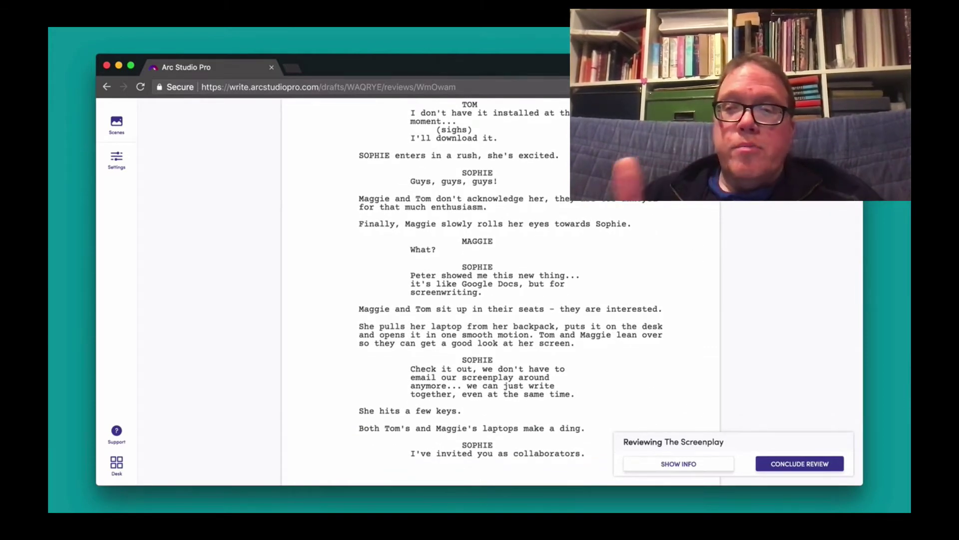
{"action": "left_click", "coordinate": [694, 205]}
{"action": "type", "text": "They "}
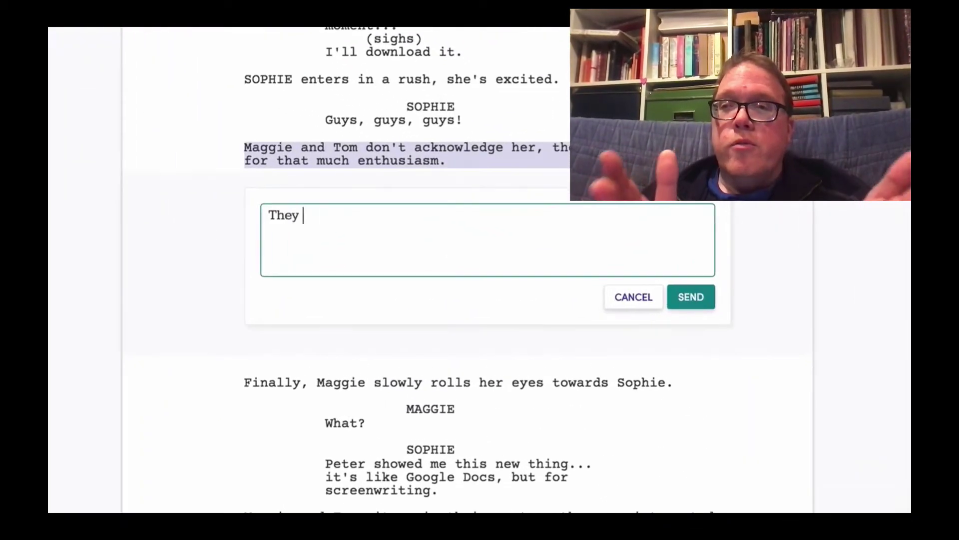
{"action": "type", "text": "could \"barely\" acknowledge her."}
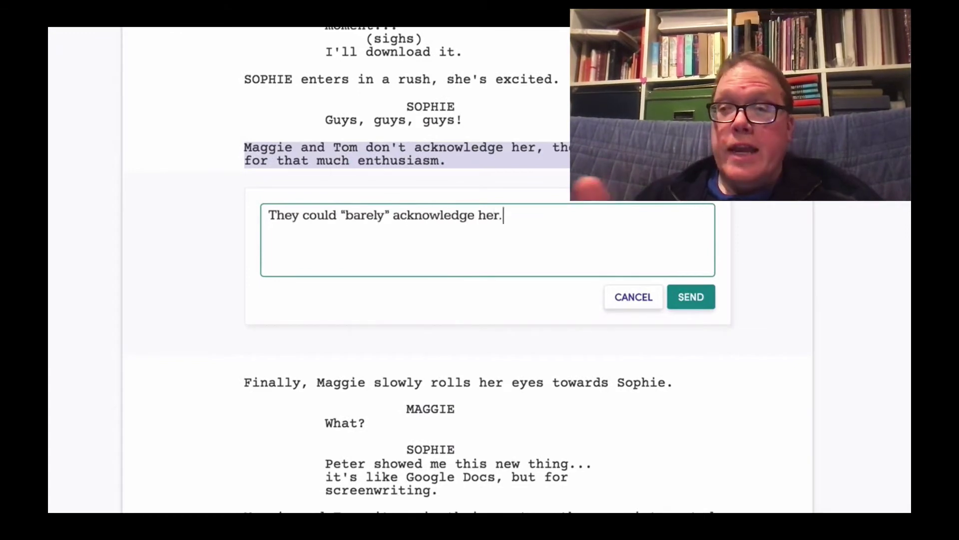
{"action": "left_click", "coordinate": [691, 296]}
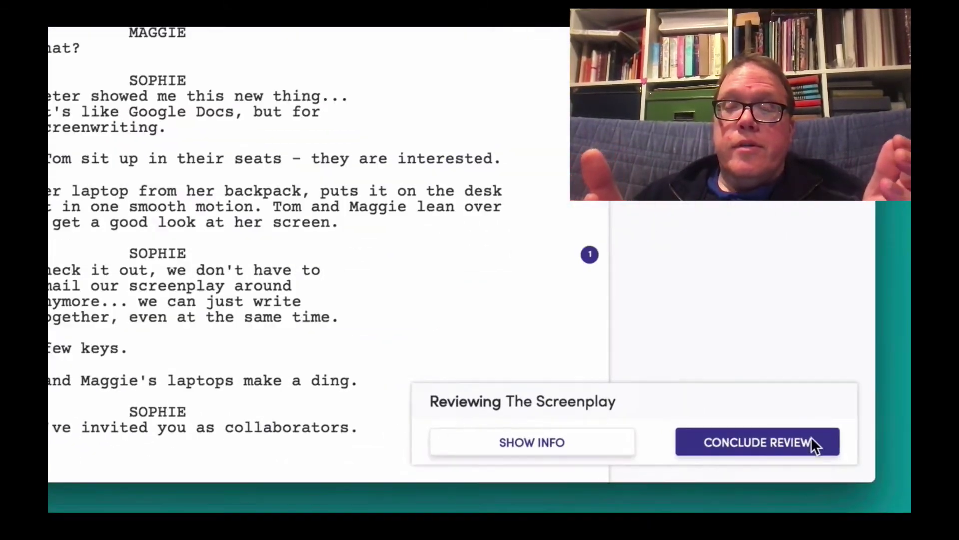
Step: Conclude the review with the note 'Added some minor notes... good stuff in general!'
{"action": "left_click", "coordinate": [811, 441]}
{"action": "type", "text": "Added some mino"}
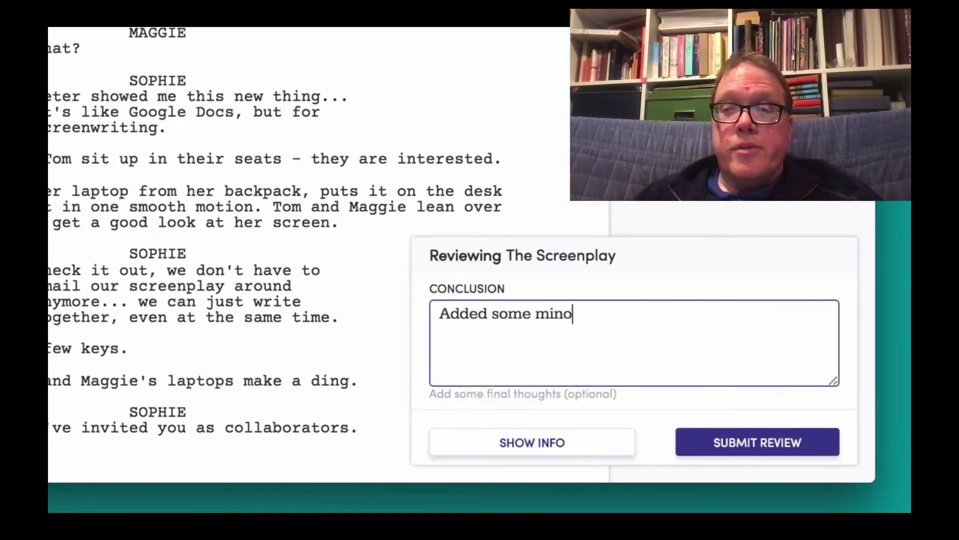
{"action": "type", "text": "r notes... good stuff in general!"}
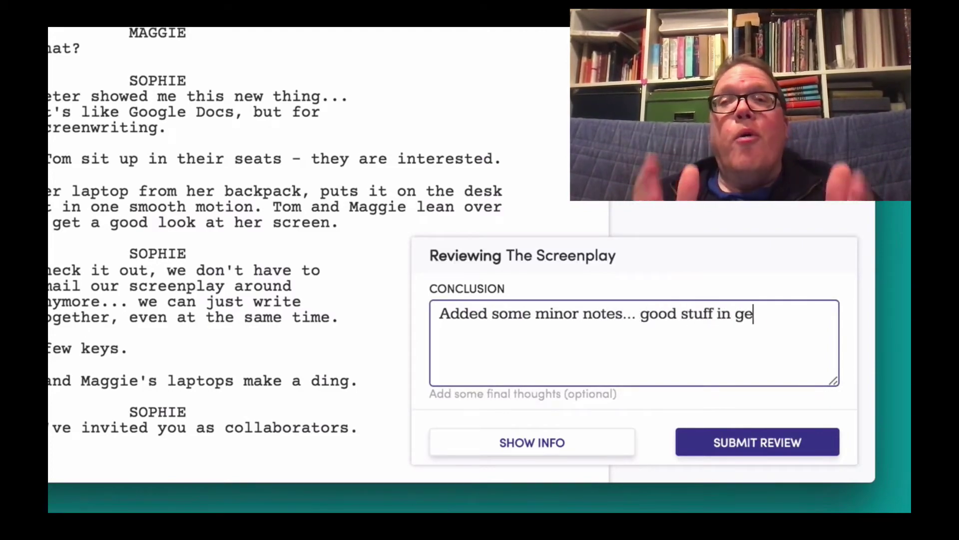
{"action": "left_click", "coordinate": [792, 441]}
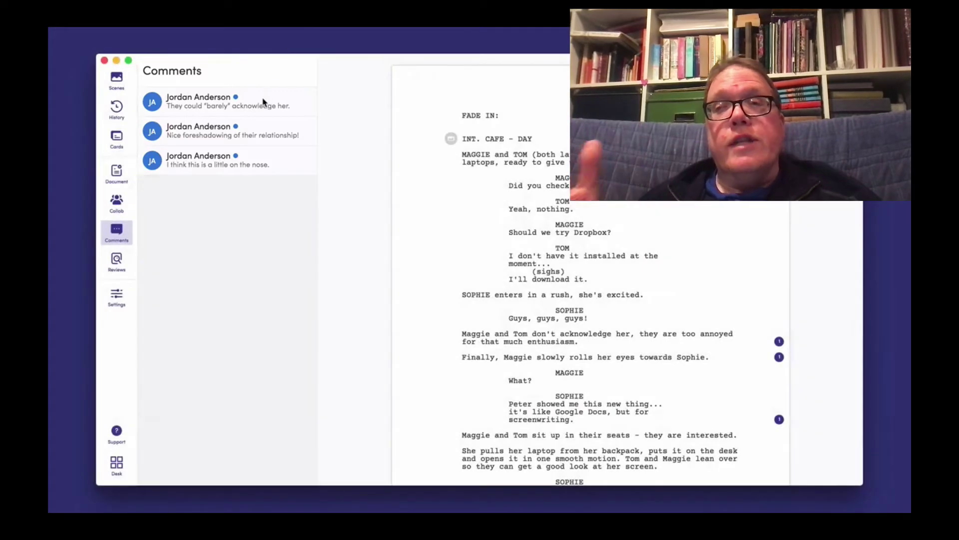
Step: Reply 'Right, I'll change it.' to the reviewer's comment
{"action": "left_click", "coordinate": [263, 102]}
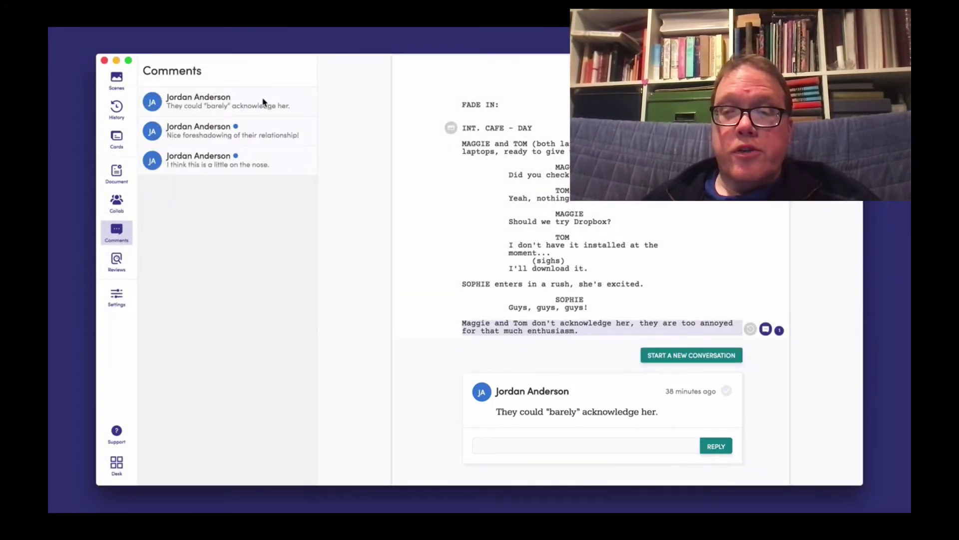
{"action": "type", "text": "Right, I"}
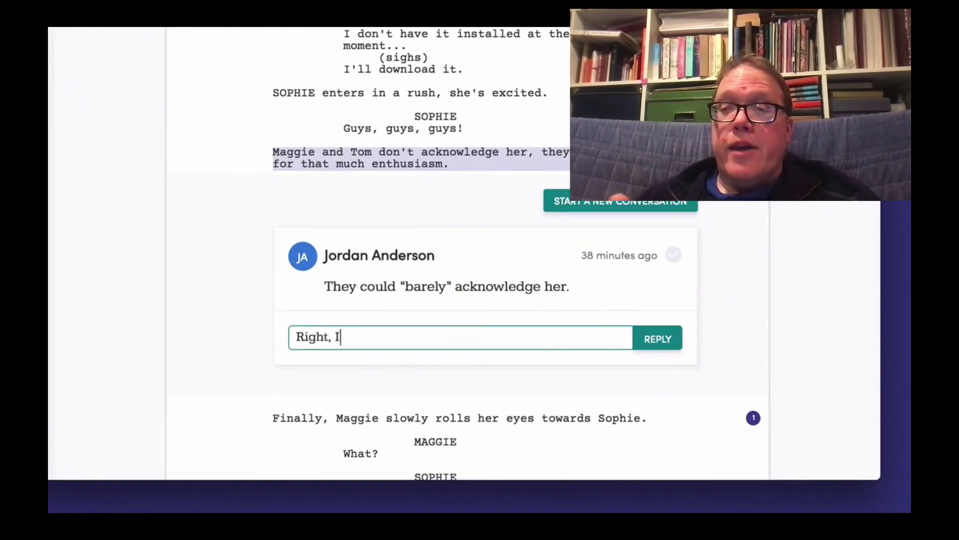
{"action": "type", "text": "'ll change it."}
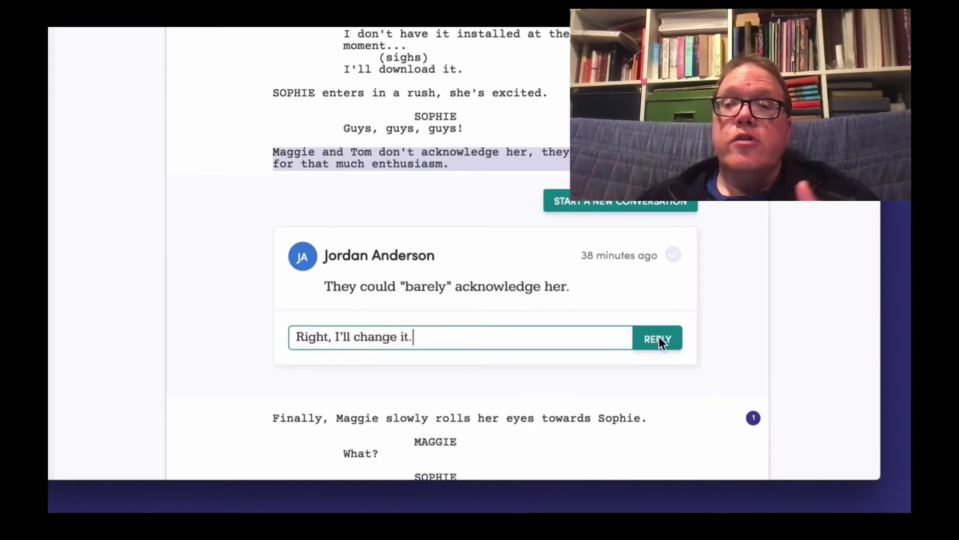
{"action": "left_click", "coordinate": [659, 340]}
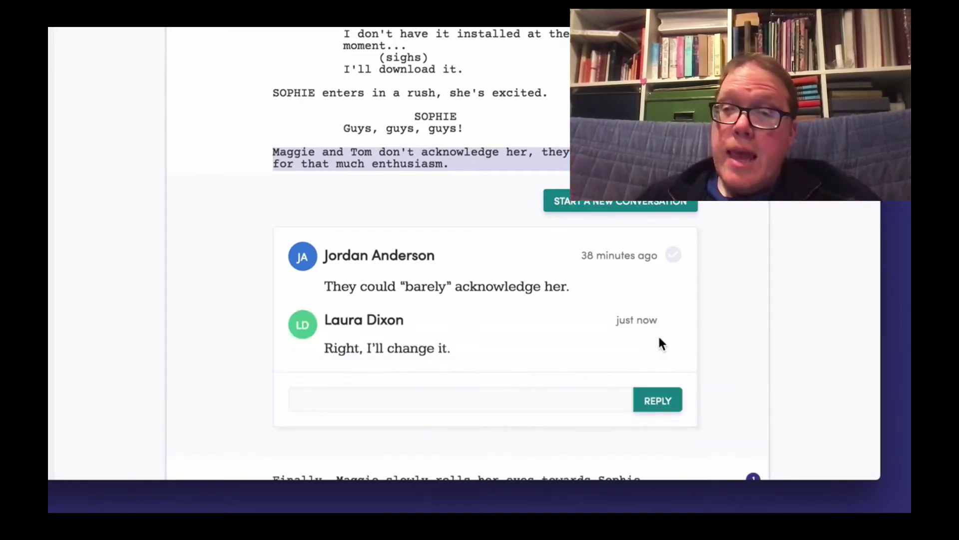
Step: Change 'don't' to 'barely', resolve the reviewer's note, and open the Reviews list
{"action": "double_click", "coordinate": [403, 153]}
{"action": "type", "text": "barely"}
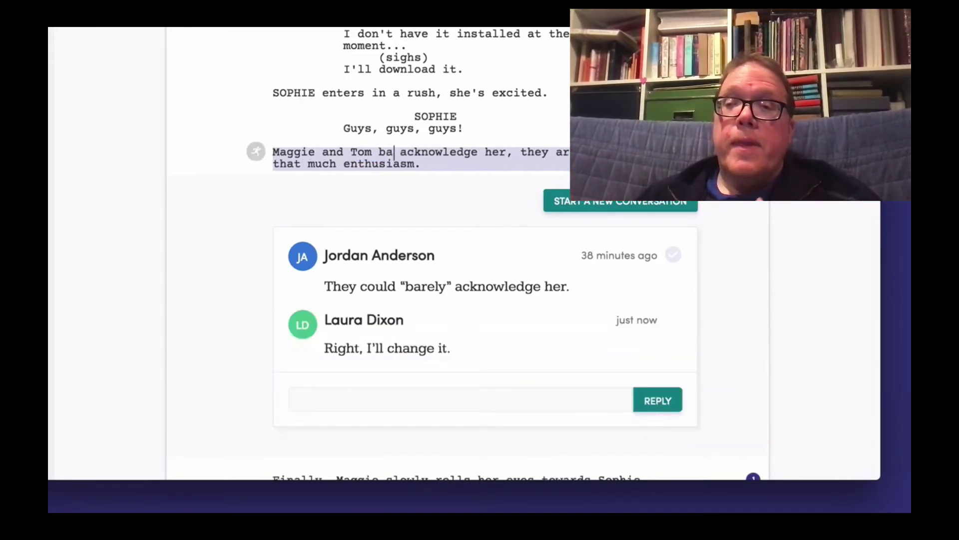
{"action": "left_click", "coordinate": [672, 254]}
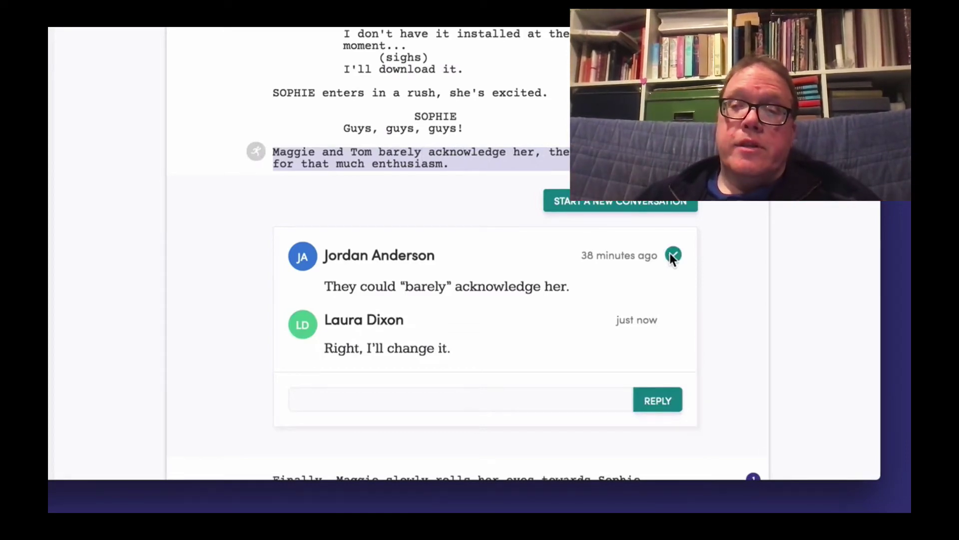
{"action": "left_click", "coordinate": [113, 264]}
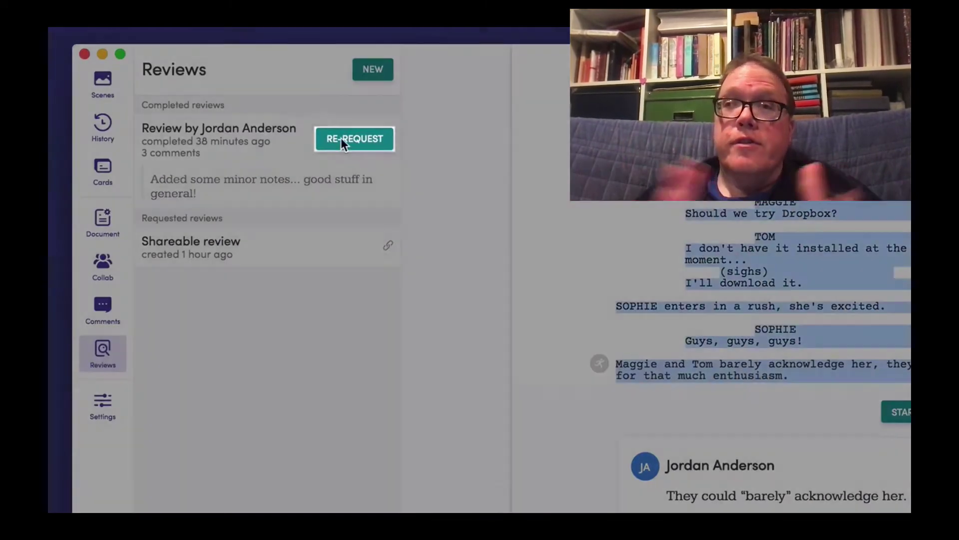
Step: Re-request a review of the selected paragraphs from the same reviewer
{"action": "left_click", "coordinate": [276, 116]}
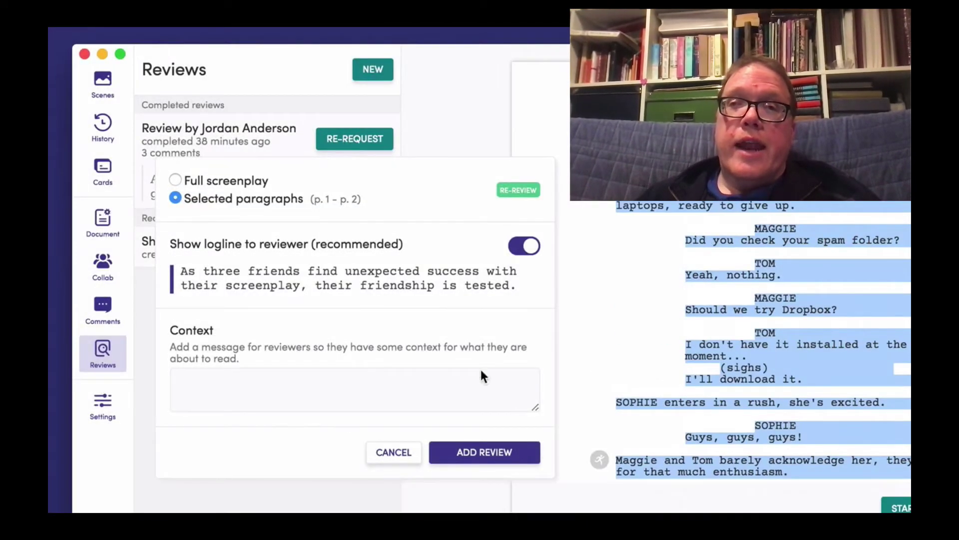
{"action": "left_click", "coordinate": [474, 447]}
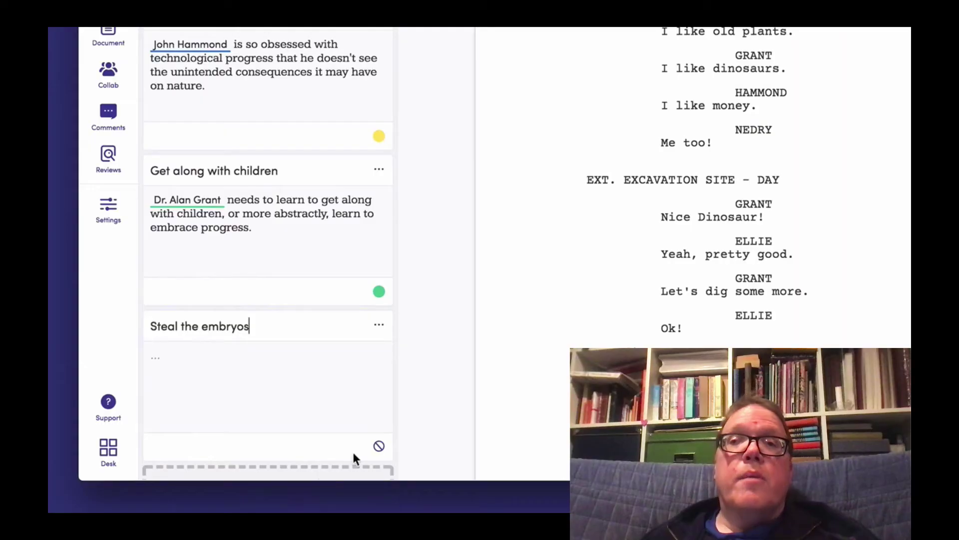
Step: Colour the Steal the embryos card red and add the beat card 'A worker is killed' with its description
{"action": "left_click", "coordinate": [375, 446]}
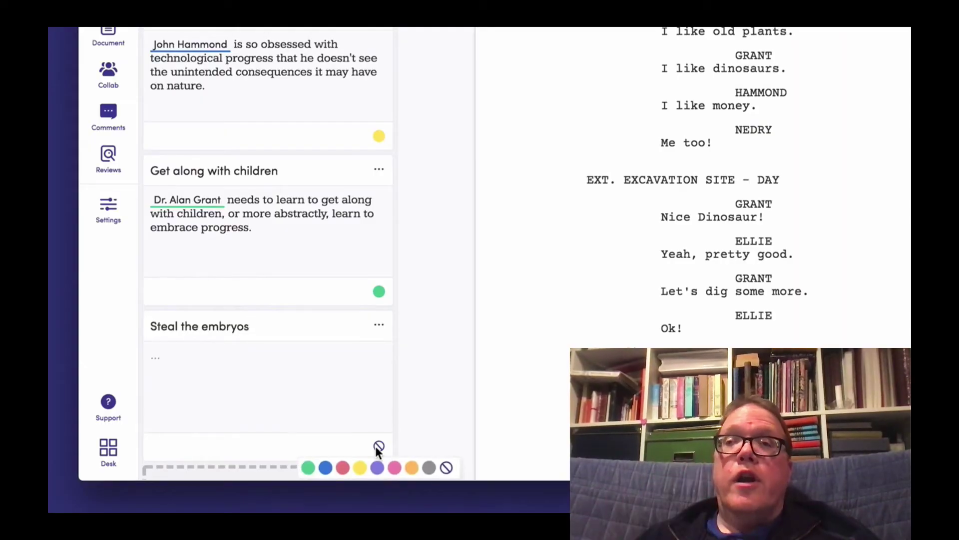
{"action": "left_click", "coordinate": [343, 466]}
{"action": "left_click", "coordinate": [175, 127]}
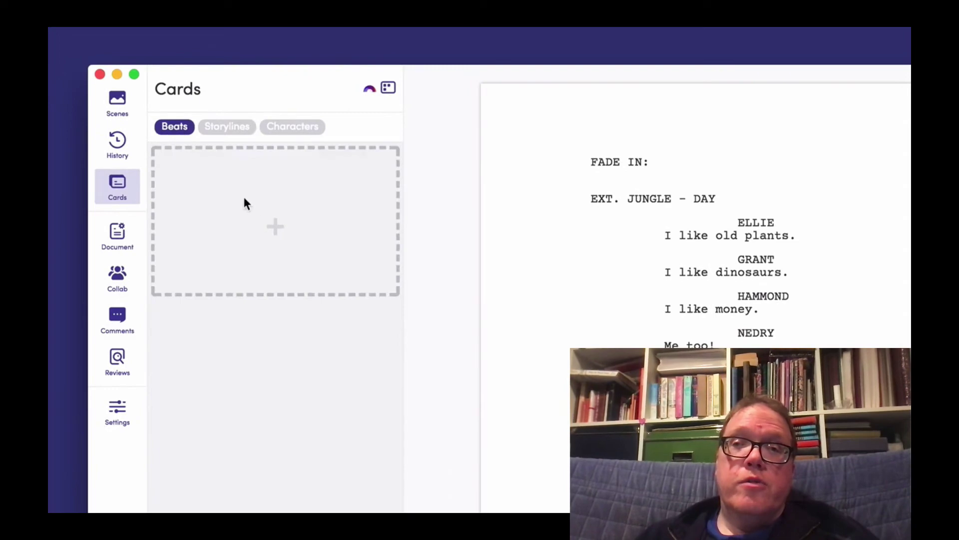
{"action": "left_click", "coordinate": [272, 230]}
{"action": "type", "text": "A worker is killed"}
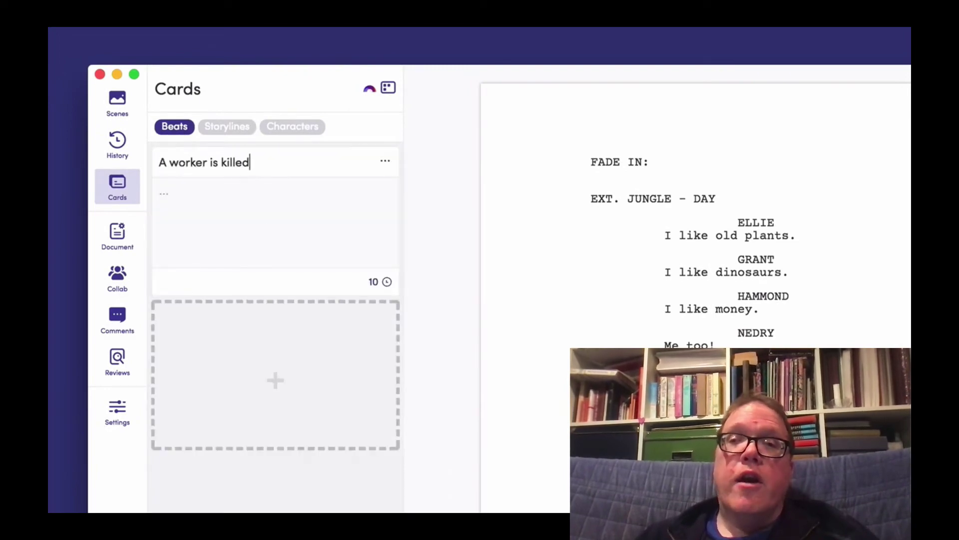
{"action": "key", "text": "Tab"}
{"action": "type", "text": "Some workers in the Jungle"}
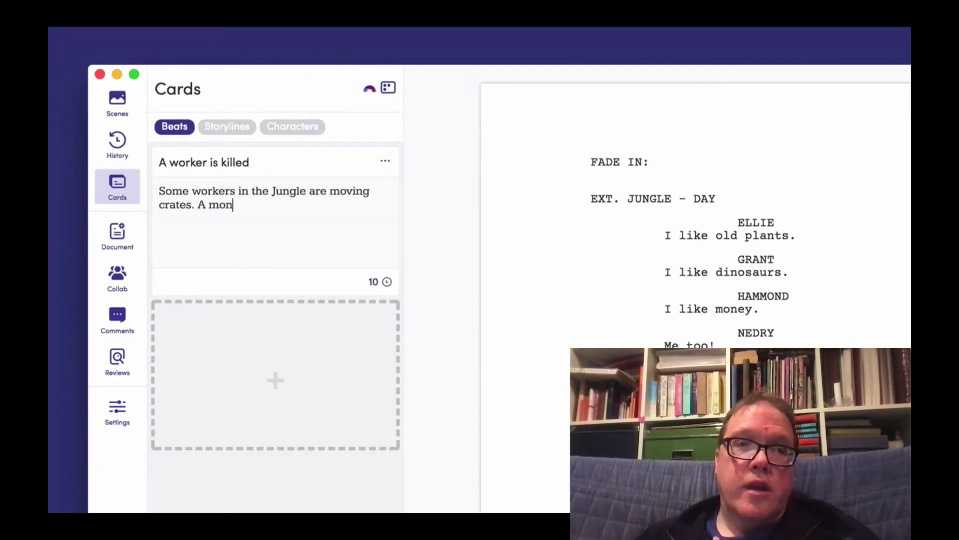
{"action": "type", "text": " are moving crates. A monster breaks out of the crate and kills one of the men – what kind of monster this is, we don't know. This makes John Hammond 's investor's nervous."}
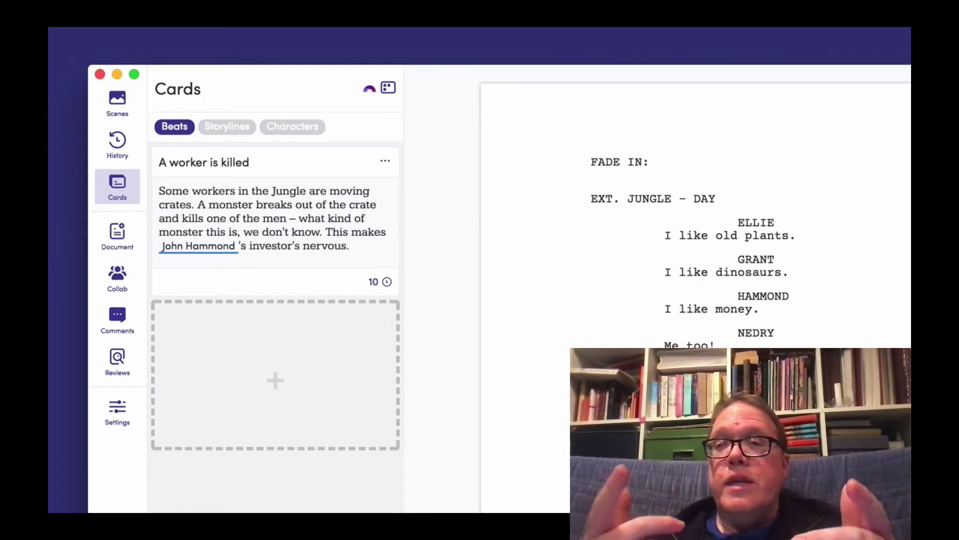
Step: Add beat card 'Grant scares a child' mentioning Dr. Alan Grant and tagged Disrespect for nature
{"action": "key", "text": "Tab"}
{"action": "type", "text": "Grant scares a child"}
{"action": "key", "text": "Tab"}
{"action": "type", "text": "@"}
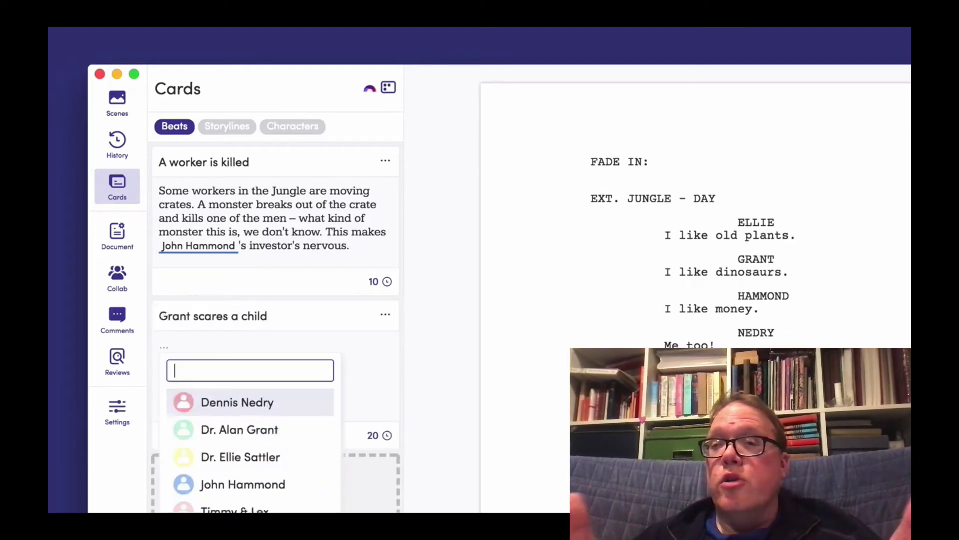
{"action": "key", "text": "Down"}
{"action": "key", "text": "Return"}
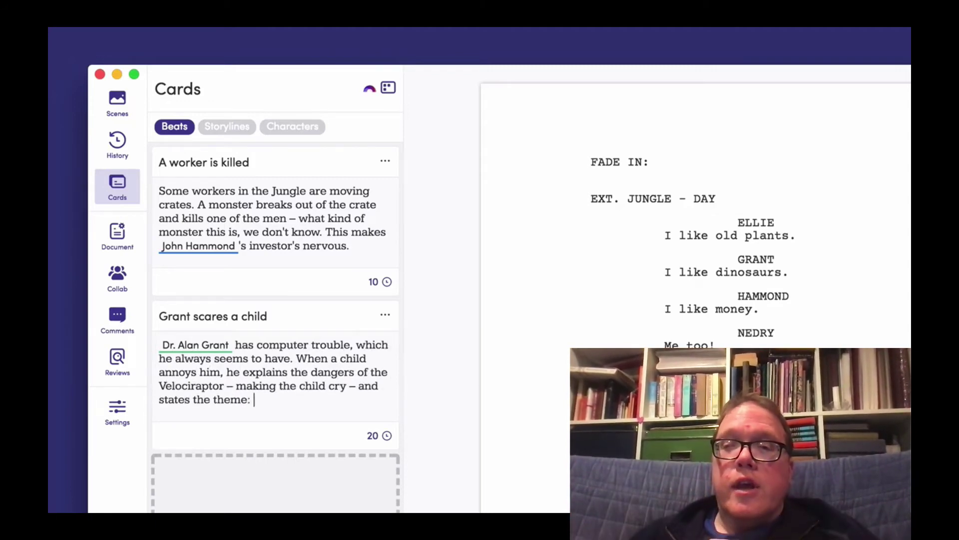
{"action": "type", "text": "@"}
{"action": "type", "text": "dis"}
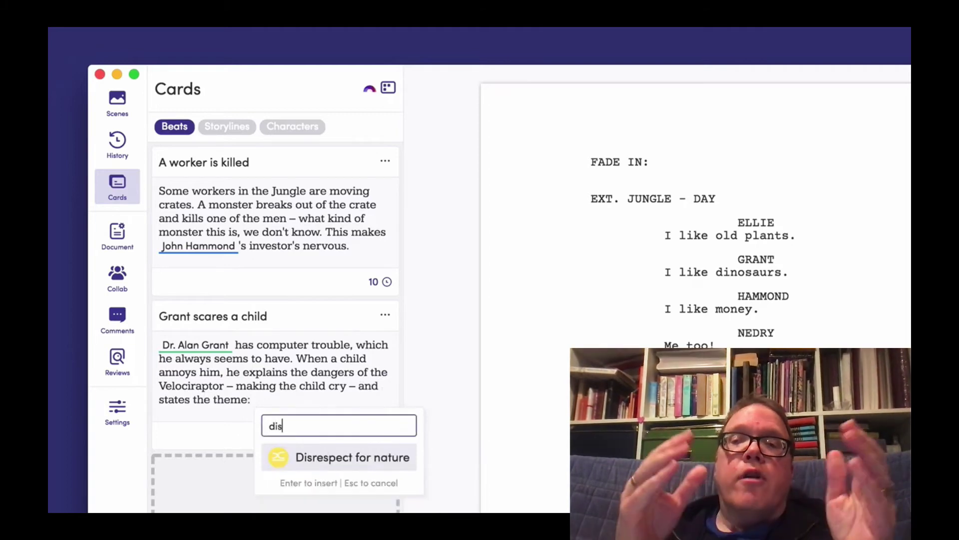
{"action": "key", "text": "Return"}
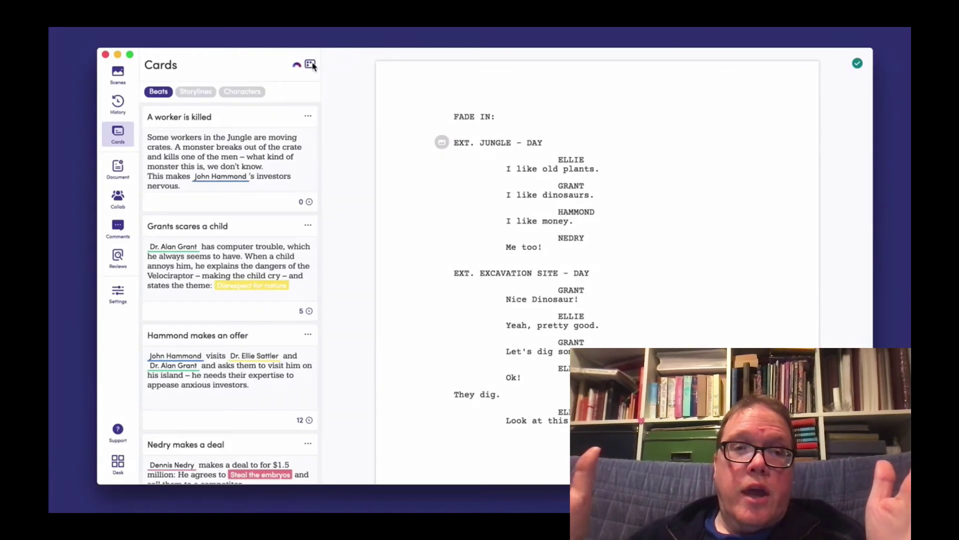
Step: In the card grid, move Children arrive and Virus installed earlier and Nedry makes a deal before Hammond makes an offer
{"action": "left_click", "coordinate": [311, 65]}
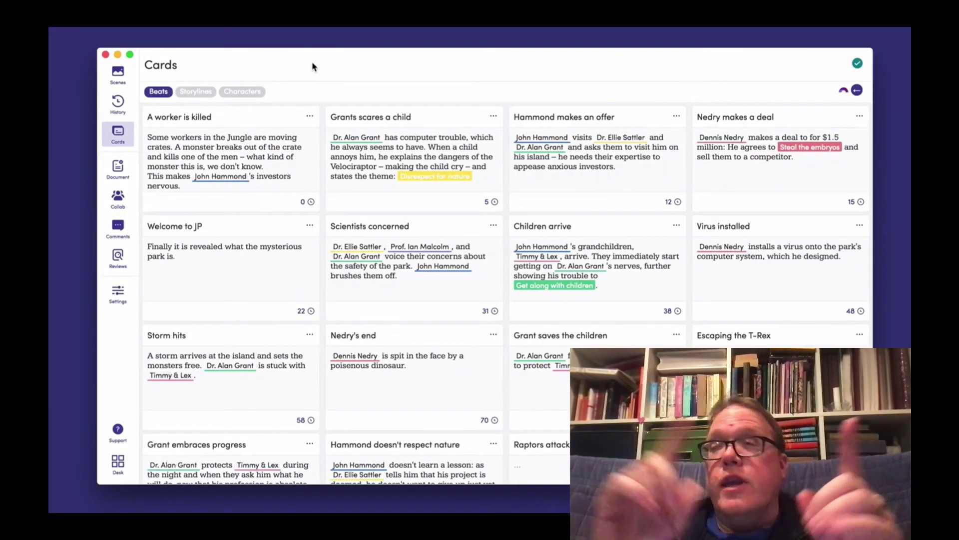
{"action": "left_click_drag", "start_coordinate": [582, 224], "coordinate": [412, 228]}
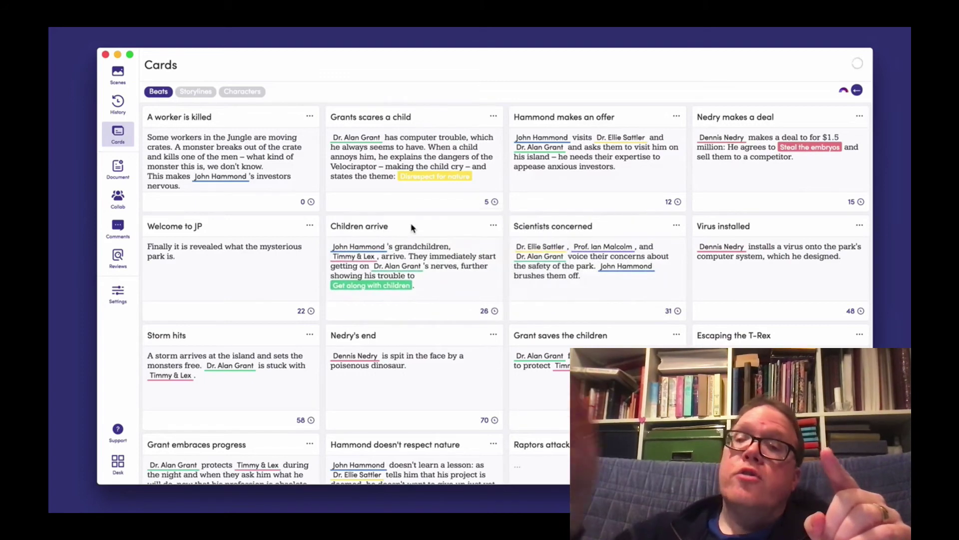
{"action": "left_click_drag", "start_coordinate": [770, 226], "coordinate": [324, 236]}
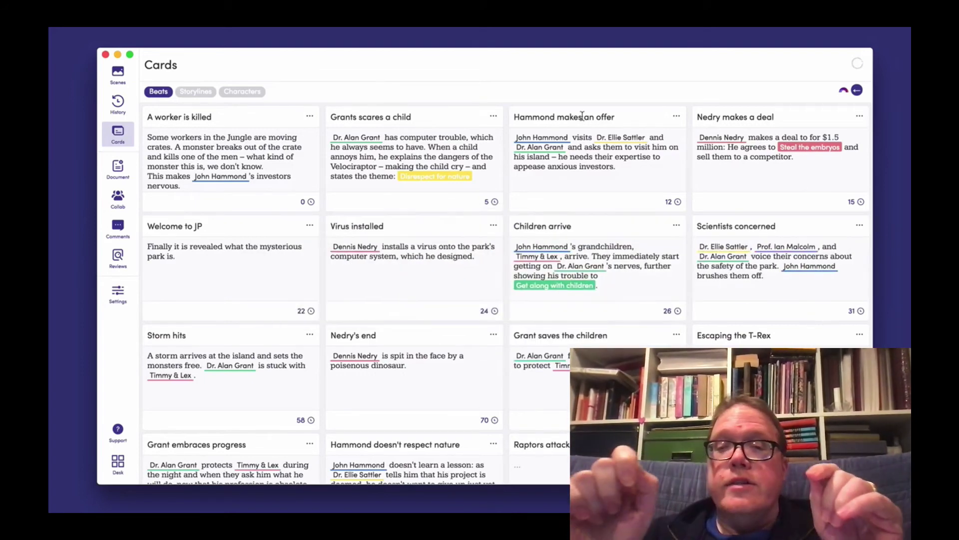
{"action": "left_click_drag", "start_coordinate": [620, 118], "coordinate": [675, 120]}
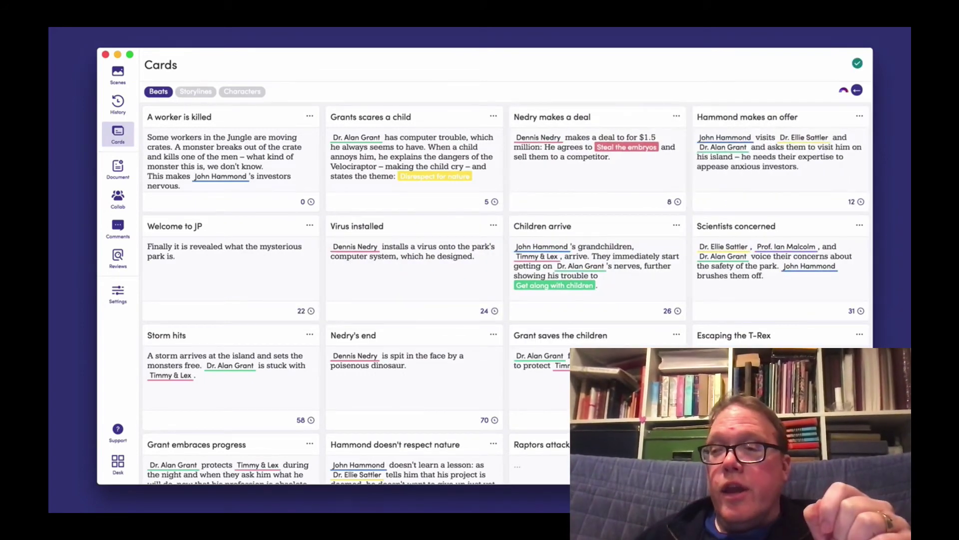
{"action": "left_click", "coordinate": [858, 91]}
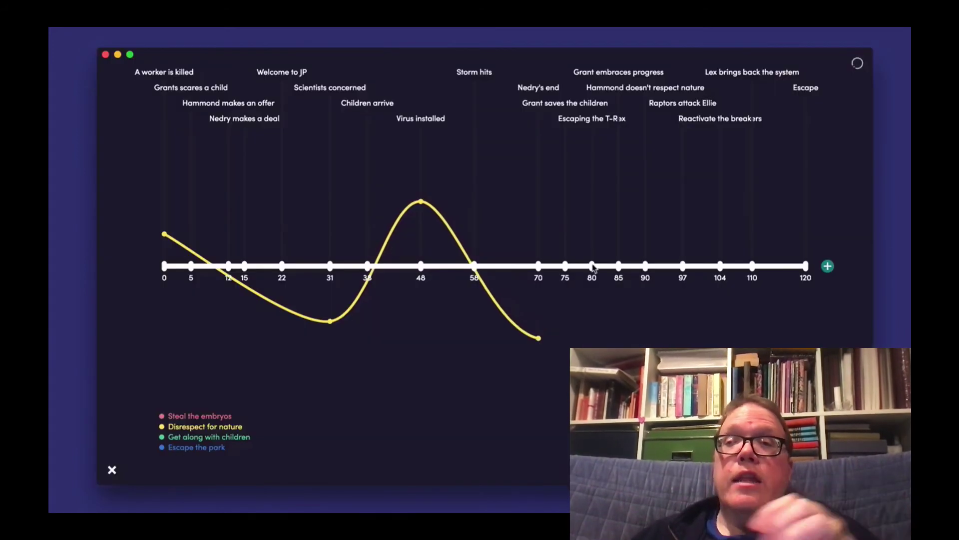
Step: Plot Disrespect for nature at beats 80 (low), 90 (high) and 120 (far down)
{"action": "left_click", "coordinate": [594, 269]}
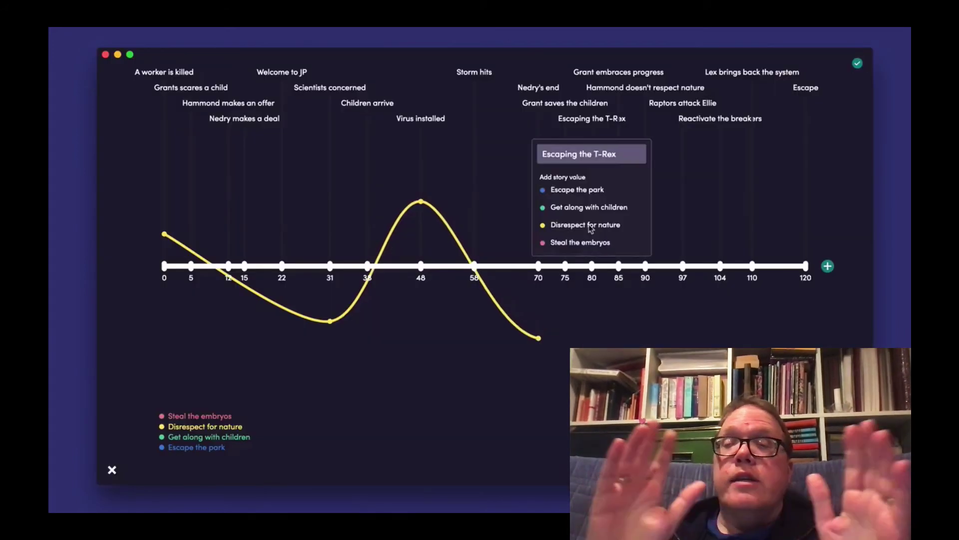
{"action": "left_click", "coordinate": [591, 229]}
{"action": "left_click_drag", "start_coordinate": [592, 204], "coordinate": [589, 343]}
{"action": "left_click", "coordinate": [645, 266]}
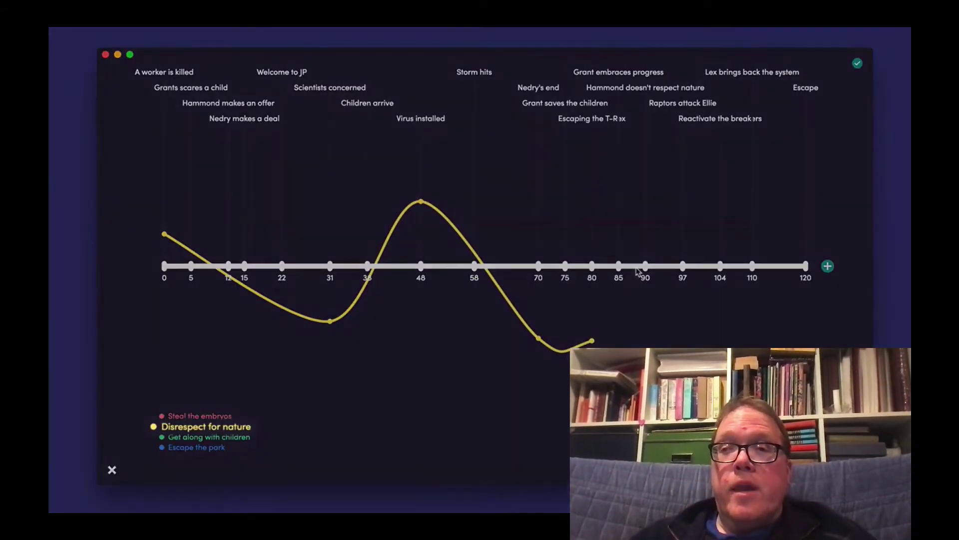
{"action": "left_click", "coordinate": [642, 230]}
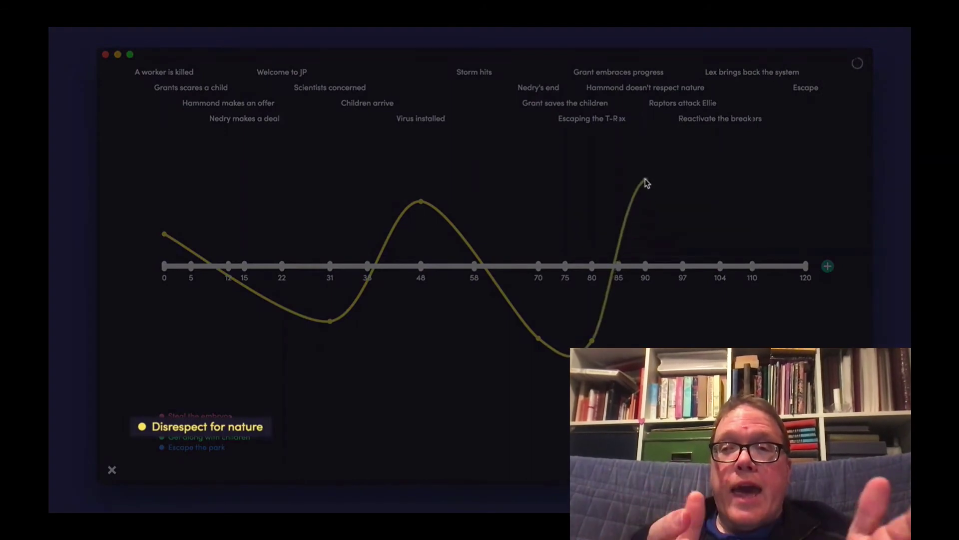
{"action": "left_click_drag", "start_coordinate": [646, 183], "coordinate": [646, 165]}
{"action": "left_click", "coordinate": [806, 266]}
{"action": "left_click", "coordinate": [797, 223]}
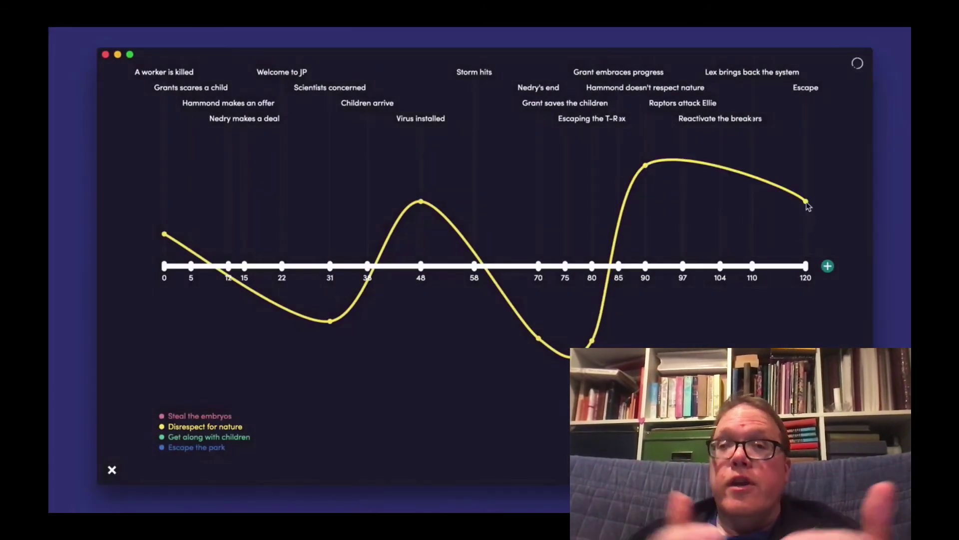
{"action": "left_click_drag", "start_coordinate": [805, 205], "coordinate": [805, 395]}
Step: Plot Escape the park at Storm hits, beat 75 (lowered) and beat 80, then open the writing-sprint timer
{"action": "left_click", "coordinate": [474, 266]}
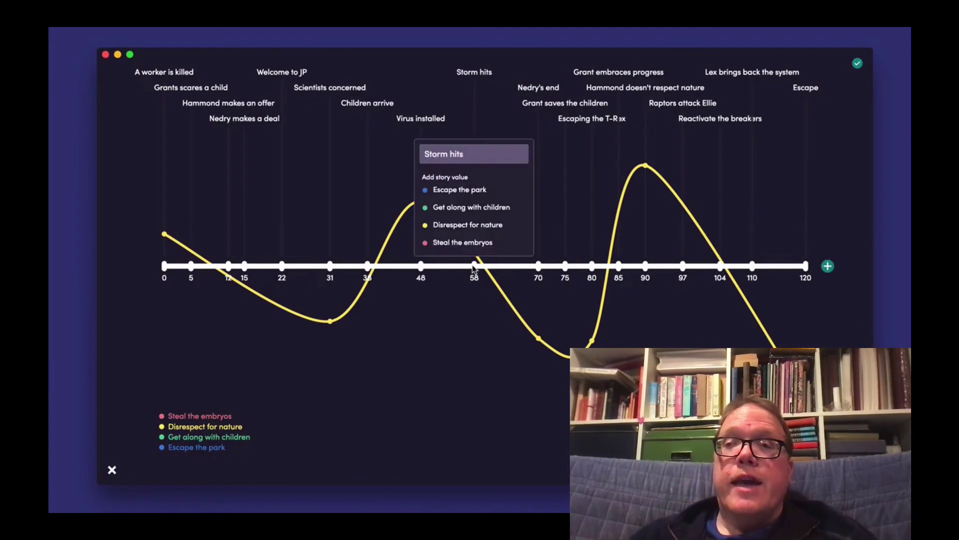
{"action": "left_click", "coordinate": [458, 190]}
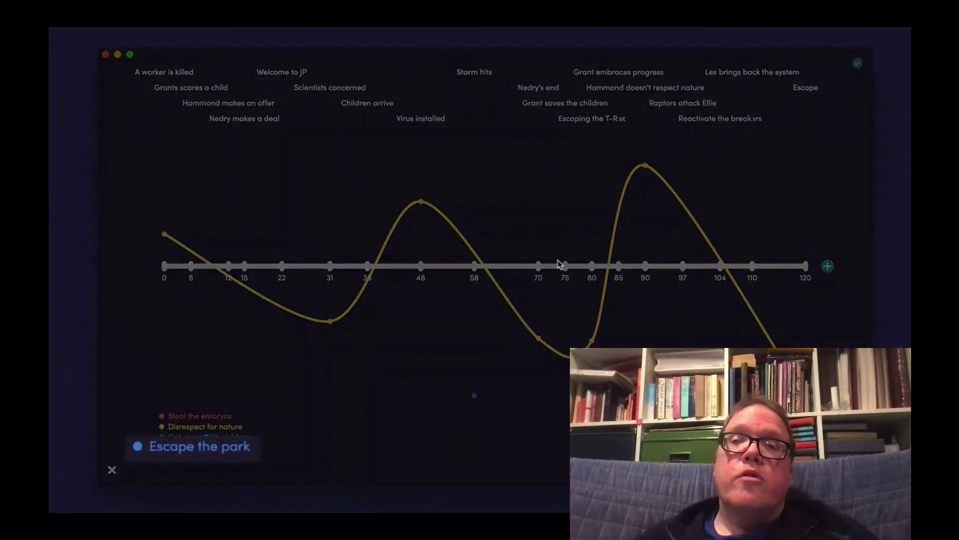
{"action": "left_click", "coordinate": [565, 266]}
{"action": "left_click", "coordinate": [556, 195]}
{"action": "left_click_drag", "start_coordinate": [568, 203], "coordinate": [563, 304]}
{"action": "left_click", "coordinate": [592, 266]}
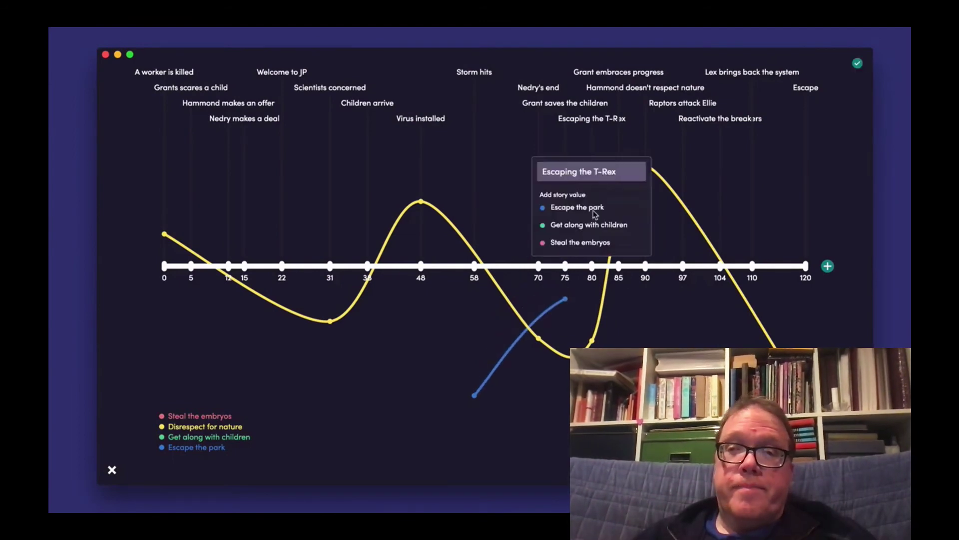
{"action": "left_click", "coordinate": [595, 210]}
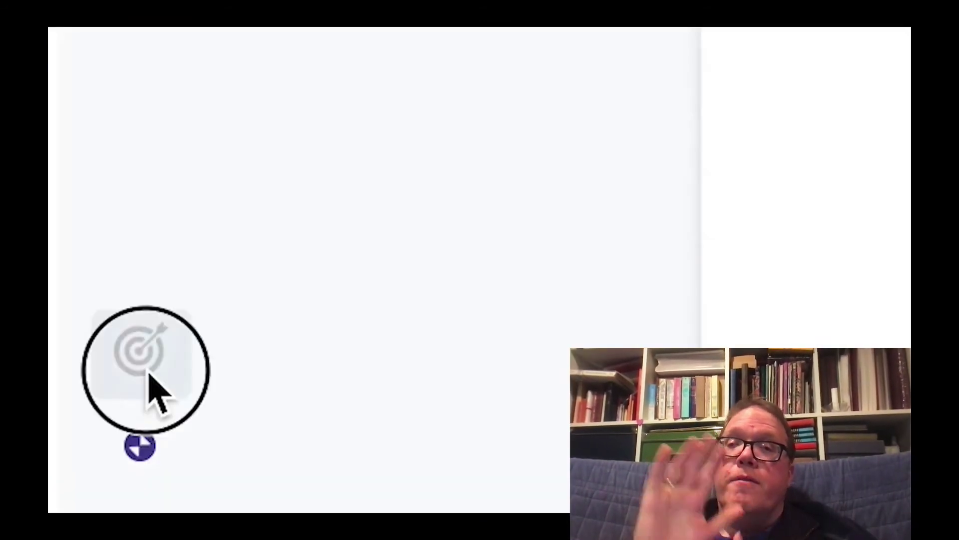
{"action": "left_click", "coordinate": [149, 376]}
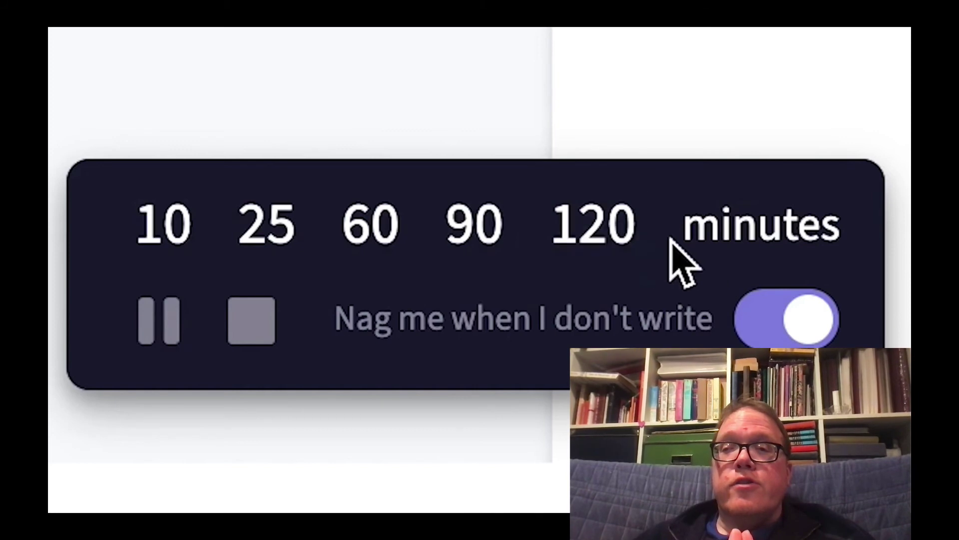
Step: Toggle 'Nag me when I don't write' off and back on so it stays enabled
{"action": "left_click", "coordinate": [794, 334]}
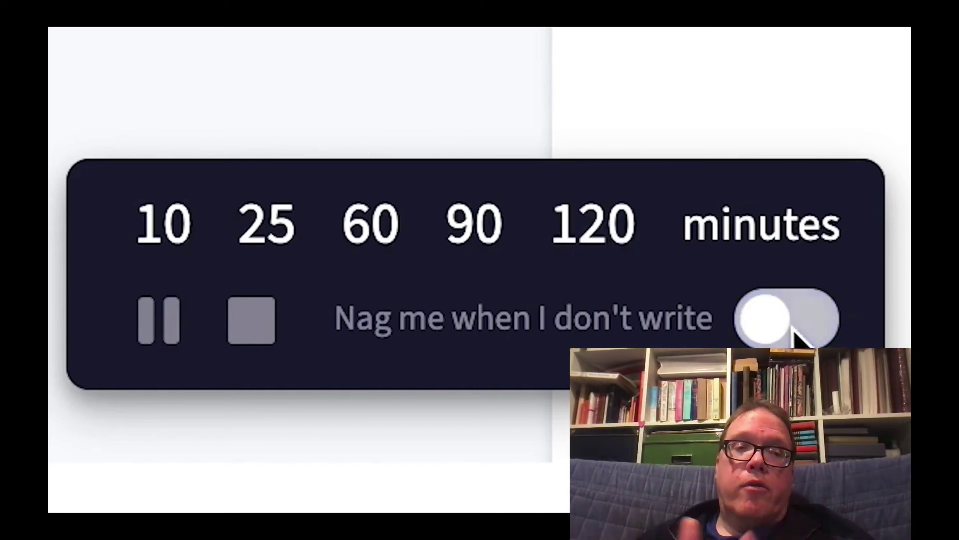
{"action": "left_click", "coordinate": [795, 334]}
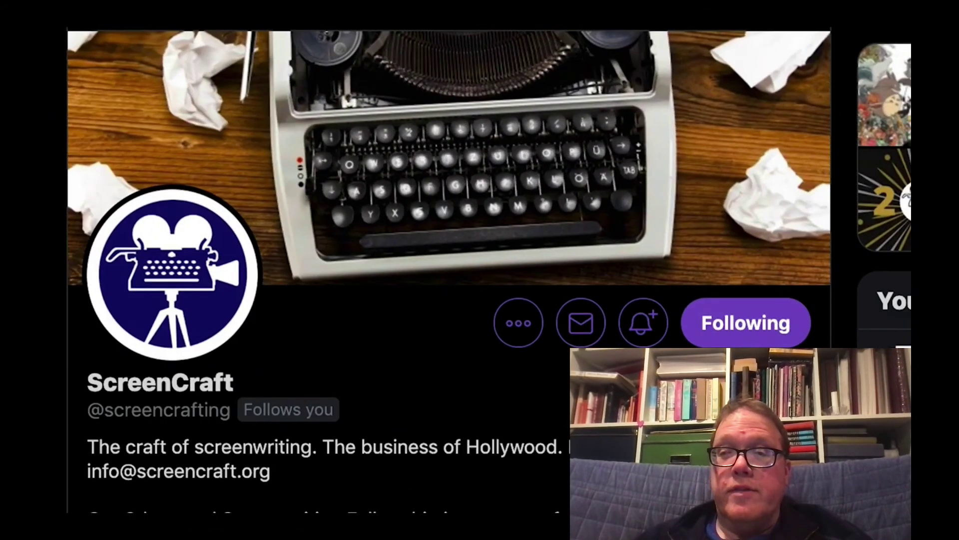
{"action": "scroll", "coordinate": [755, 342], "scroll_direction": "down", "scroll_amount": 3}
{"action": "left_click", "coordinate": [754, 340]}
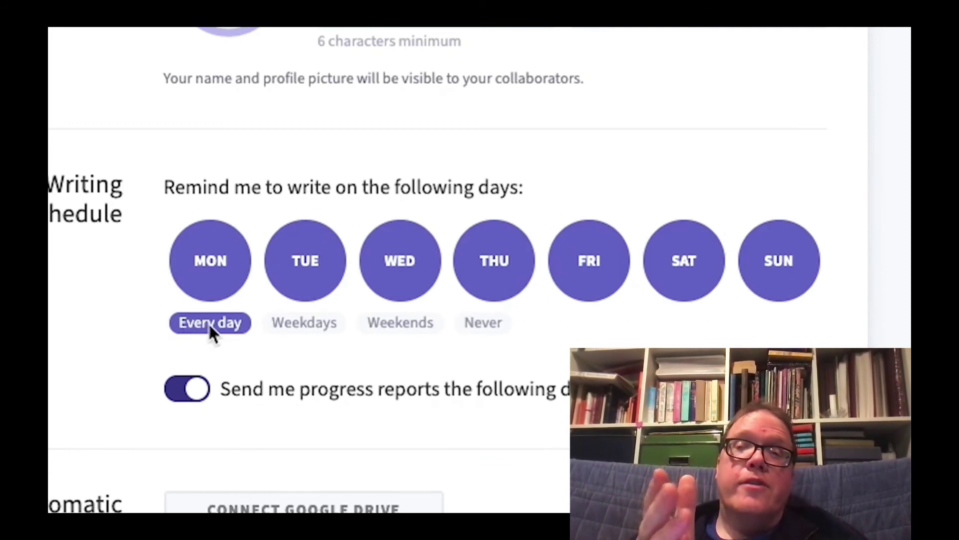
Step: Deselect TUE and THU, leaving reminders on Monday, Wednesday, Friday, Saturday and Sunday
{"action": "left_click", "coordinate": [302, 269]}
{"action": "left_click", "coordinate": [489, 295]}
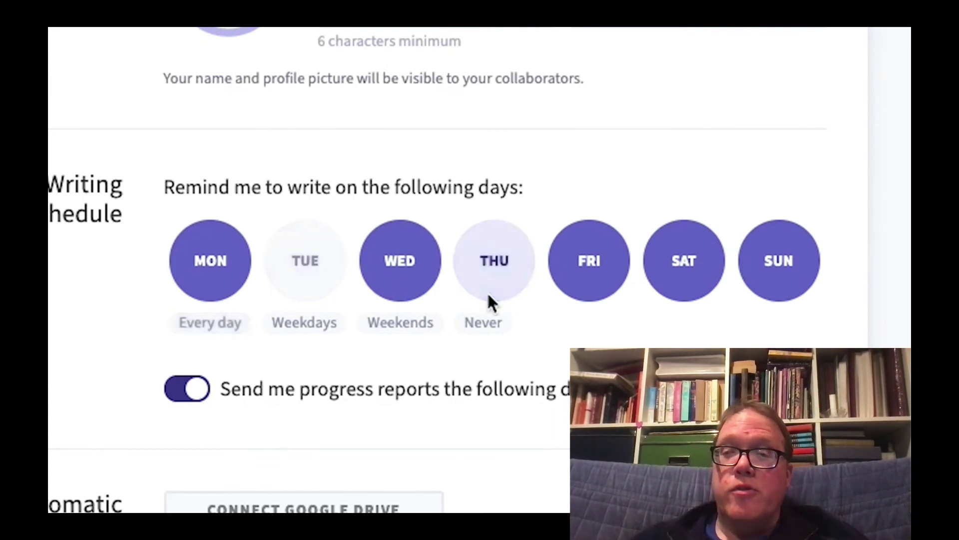